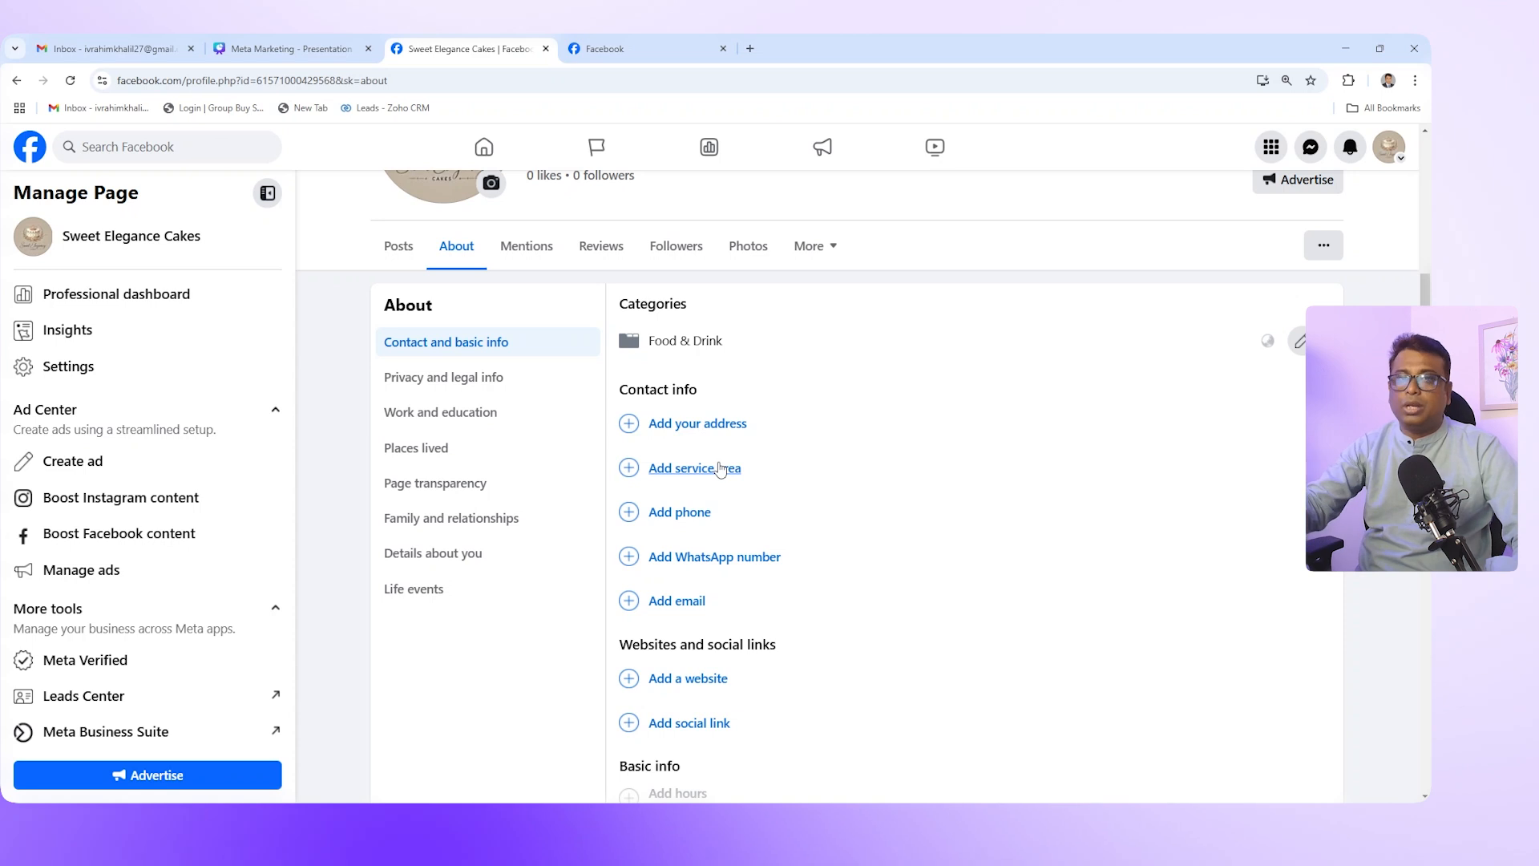
Examine the contact, website, social link and basic info fields in the Page's About section
scroll(721, 440, down, 1)
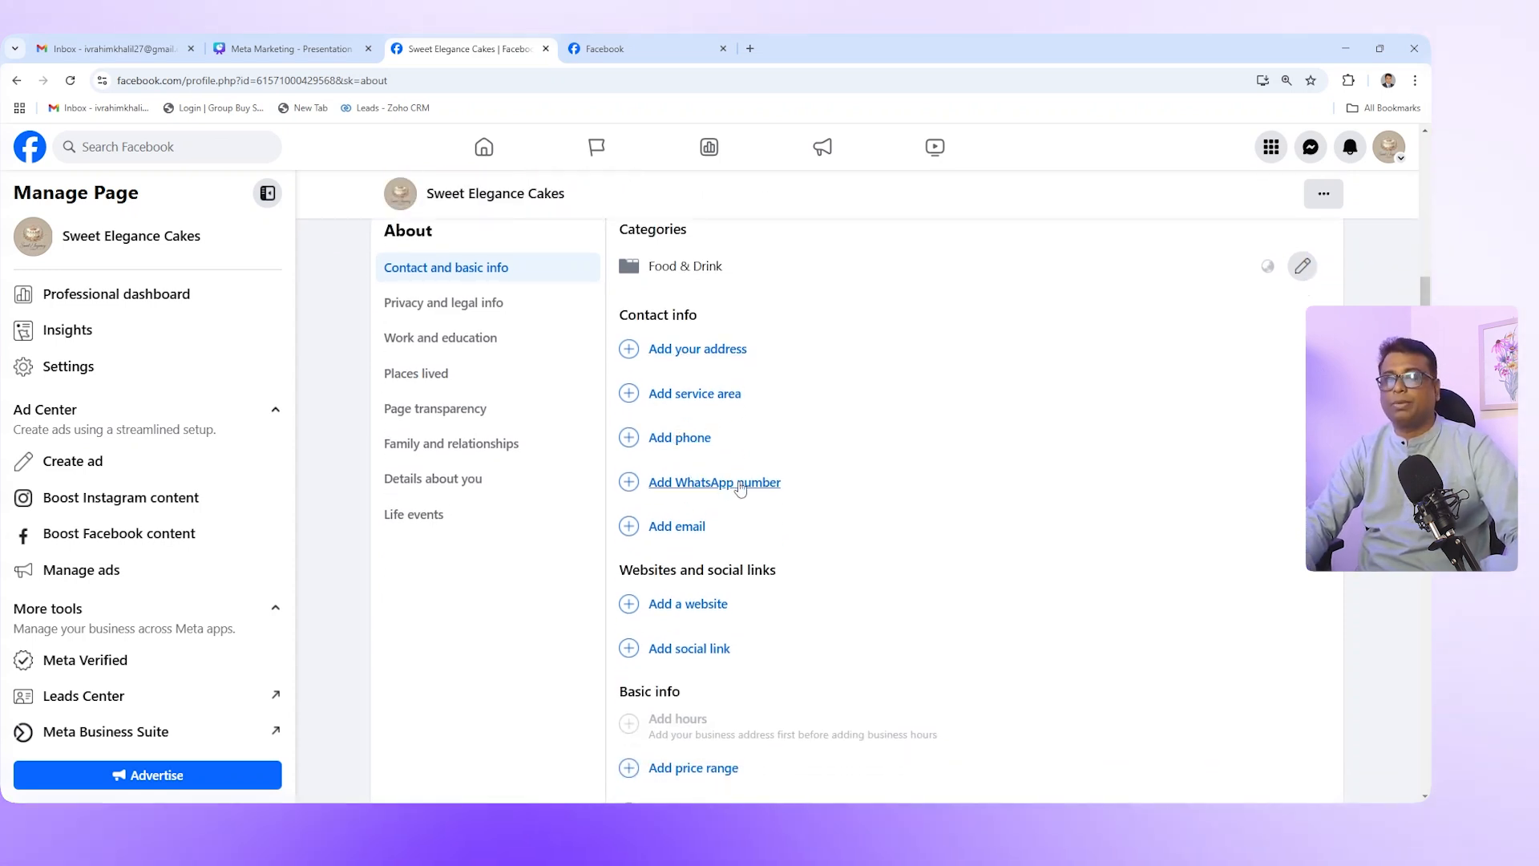
scroll(705, 533, down, 1)
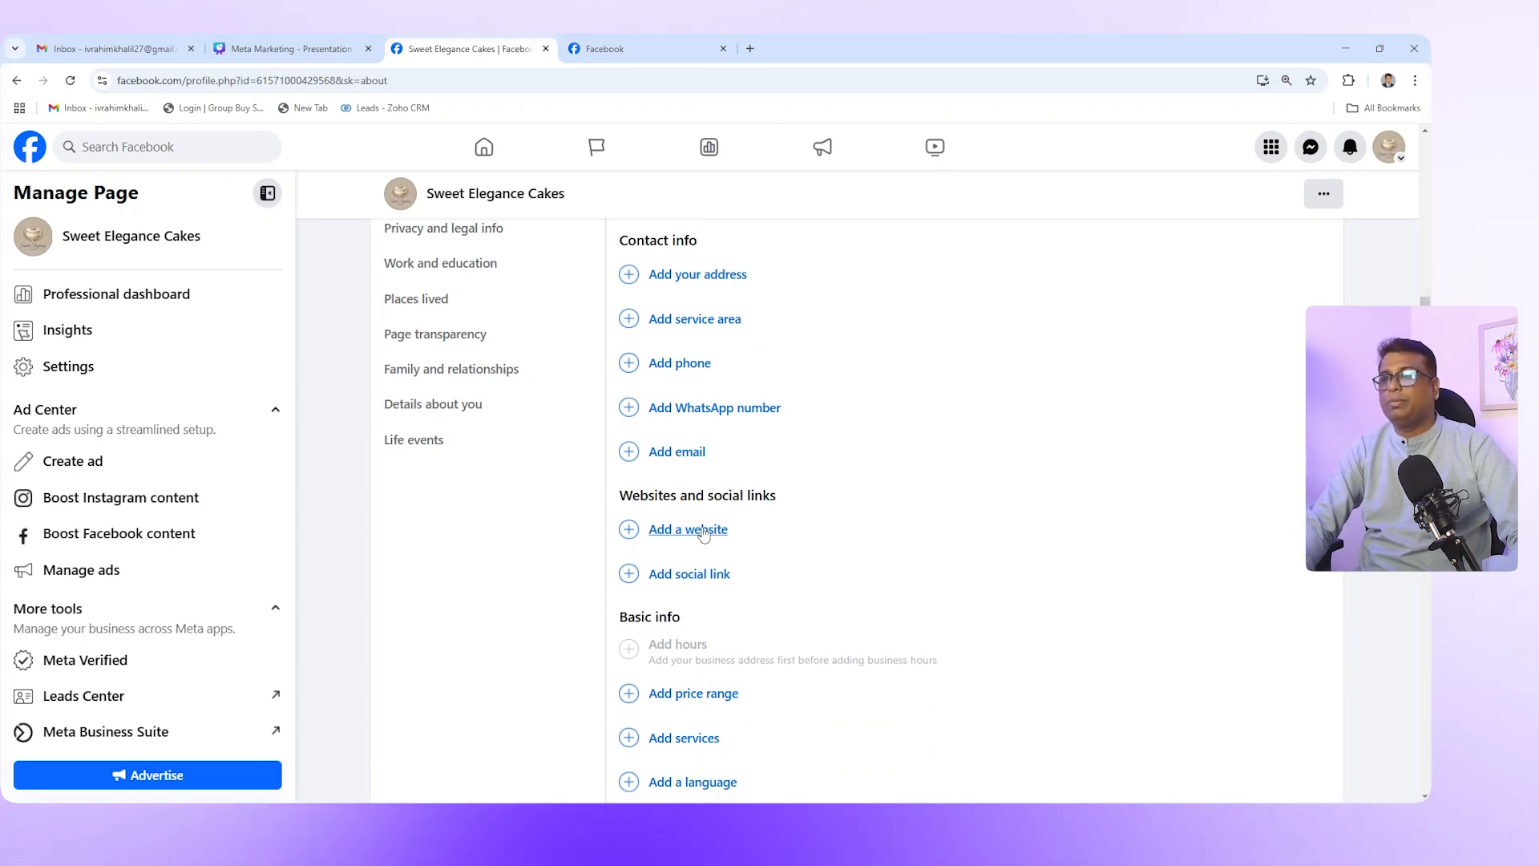
scroll(697, 574, down, 1)
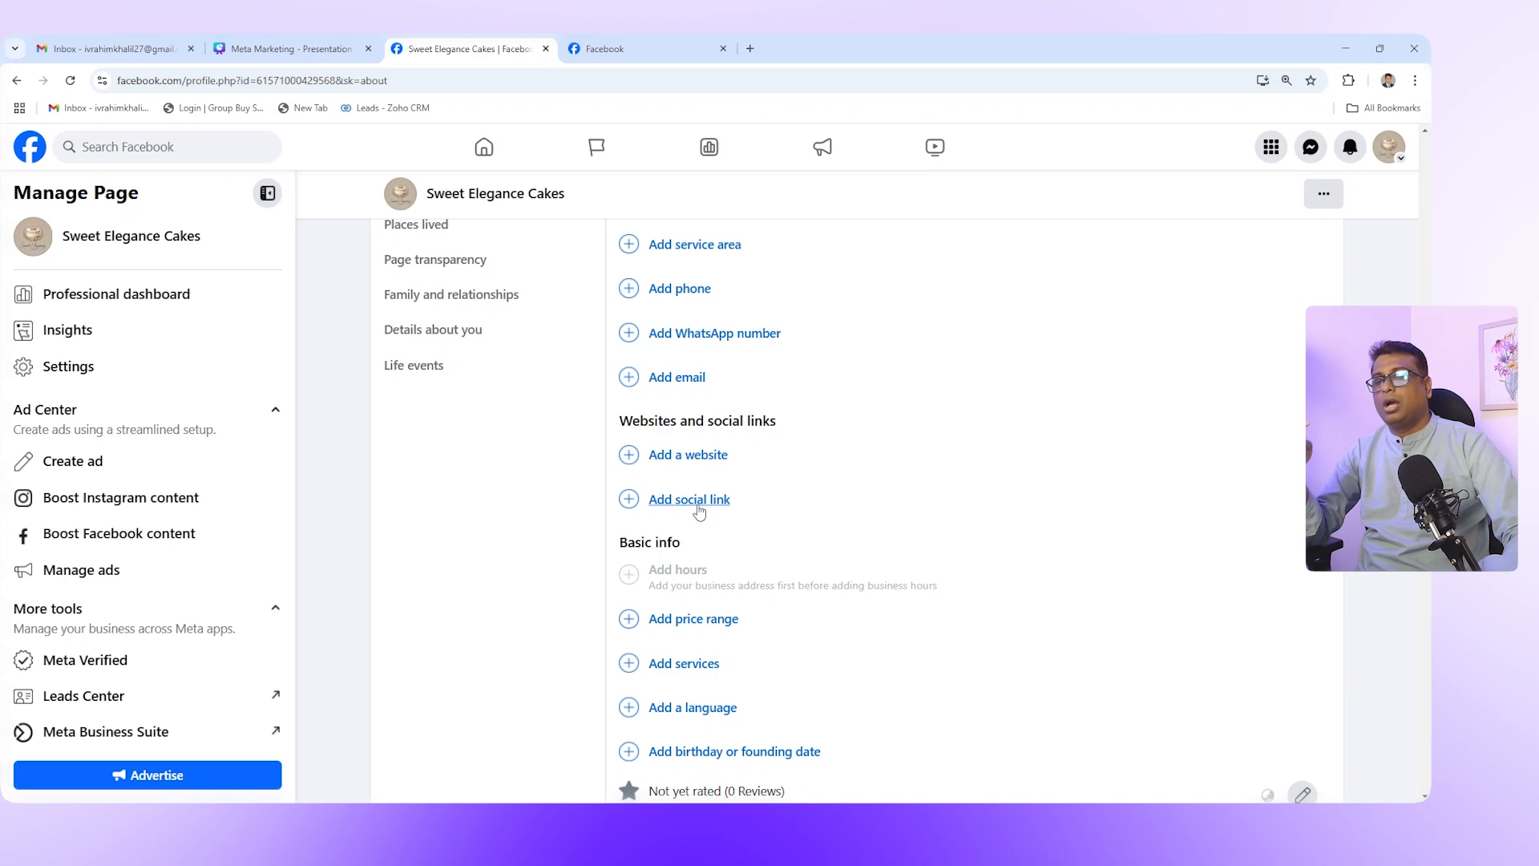
scroll(710, 500, down, 1)
scroll(833, 529, down, 1)
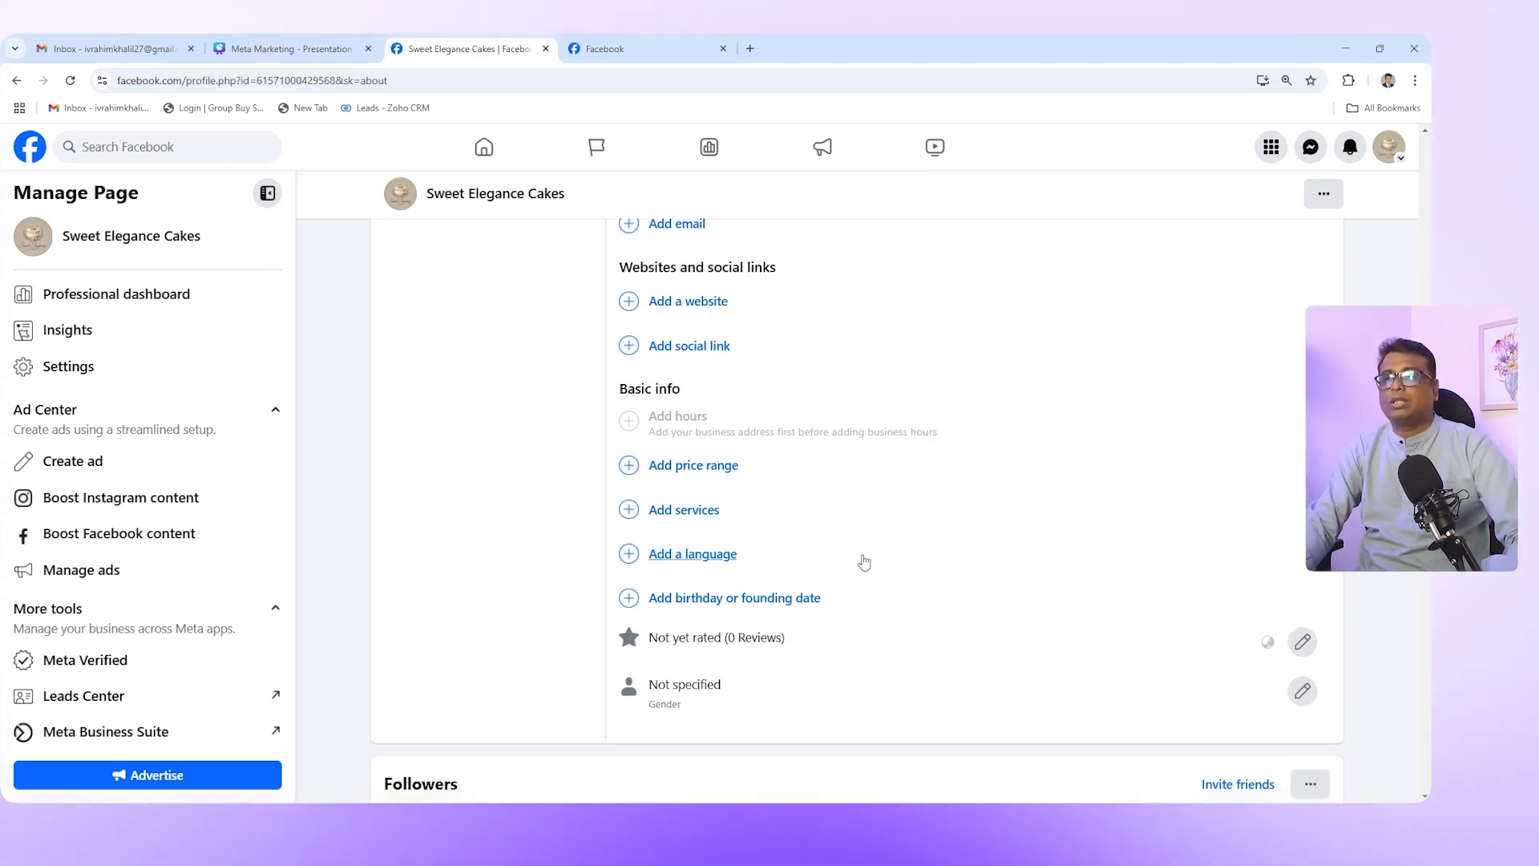
scroll(710, 521, down, 1)
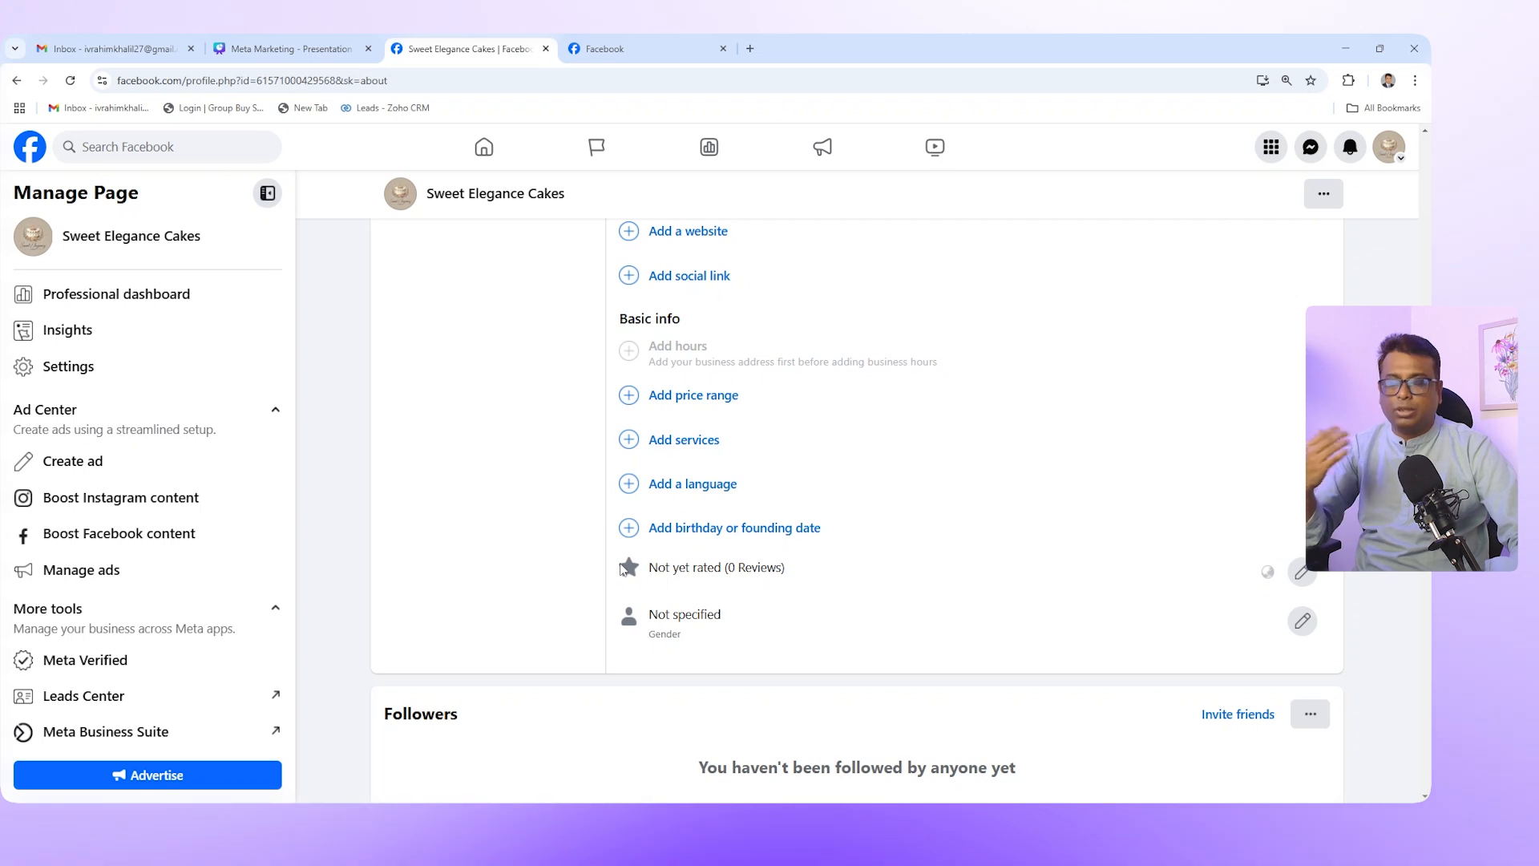
Open the Page's review setting, switch off Allow reviews on your Page, and switch it back on
click(686, 583)
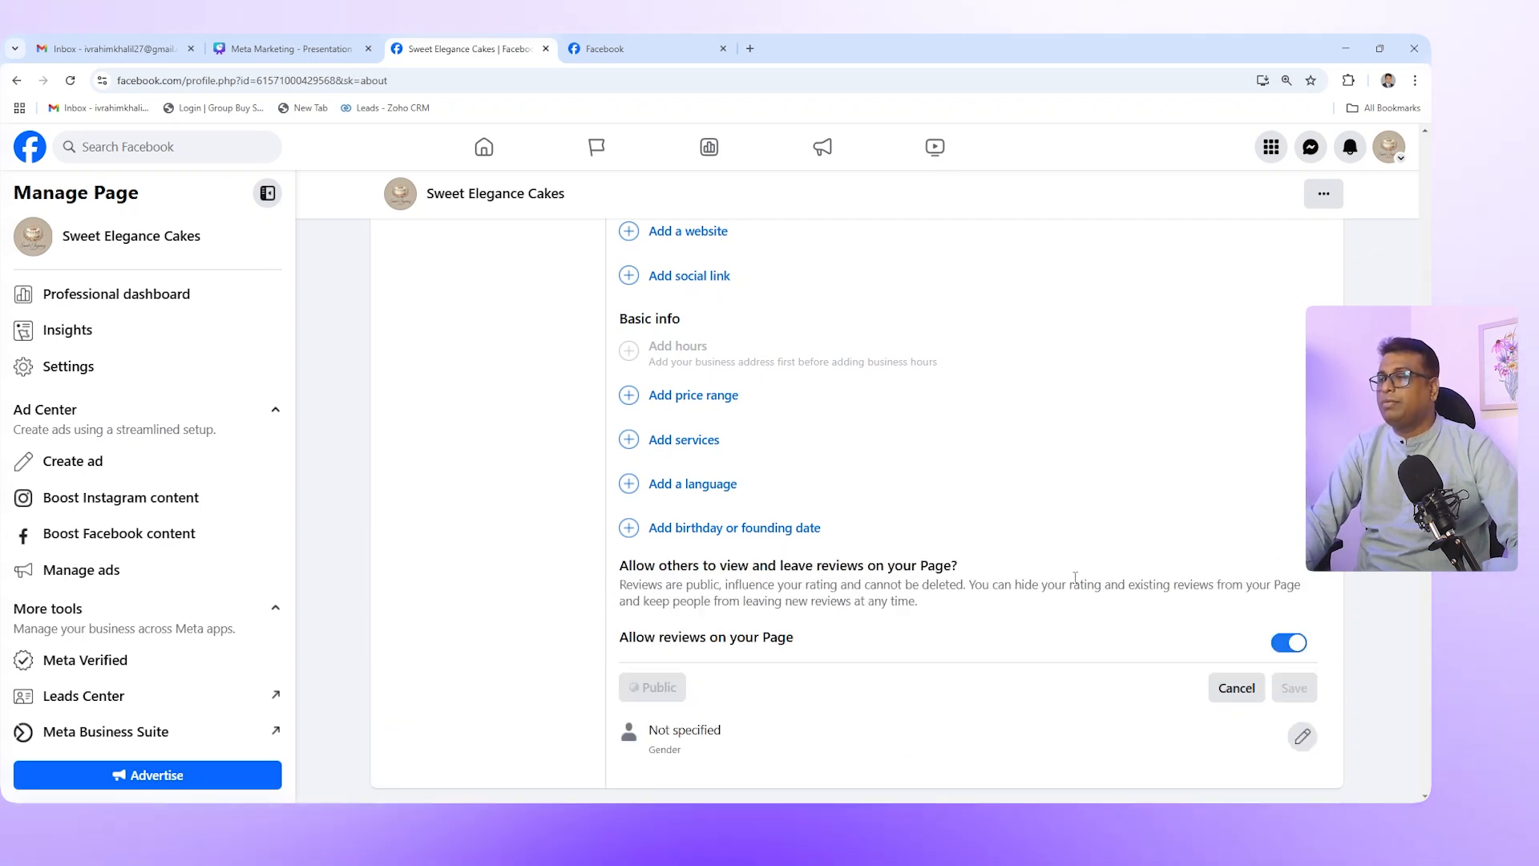
click(1286, 645)
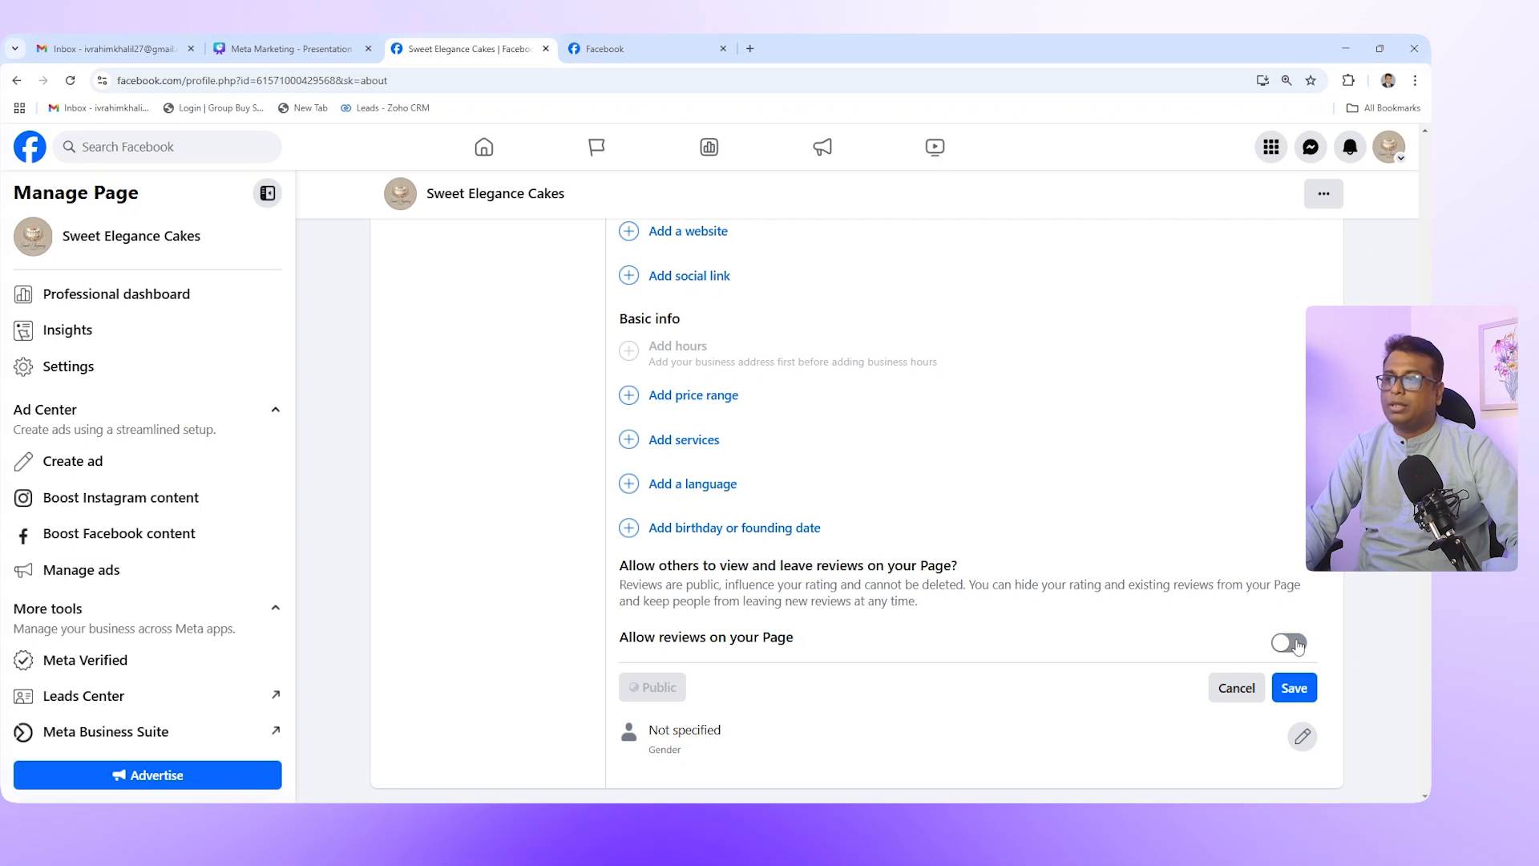
click(1299, 644)
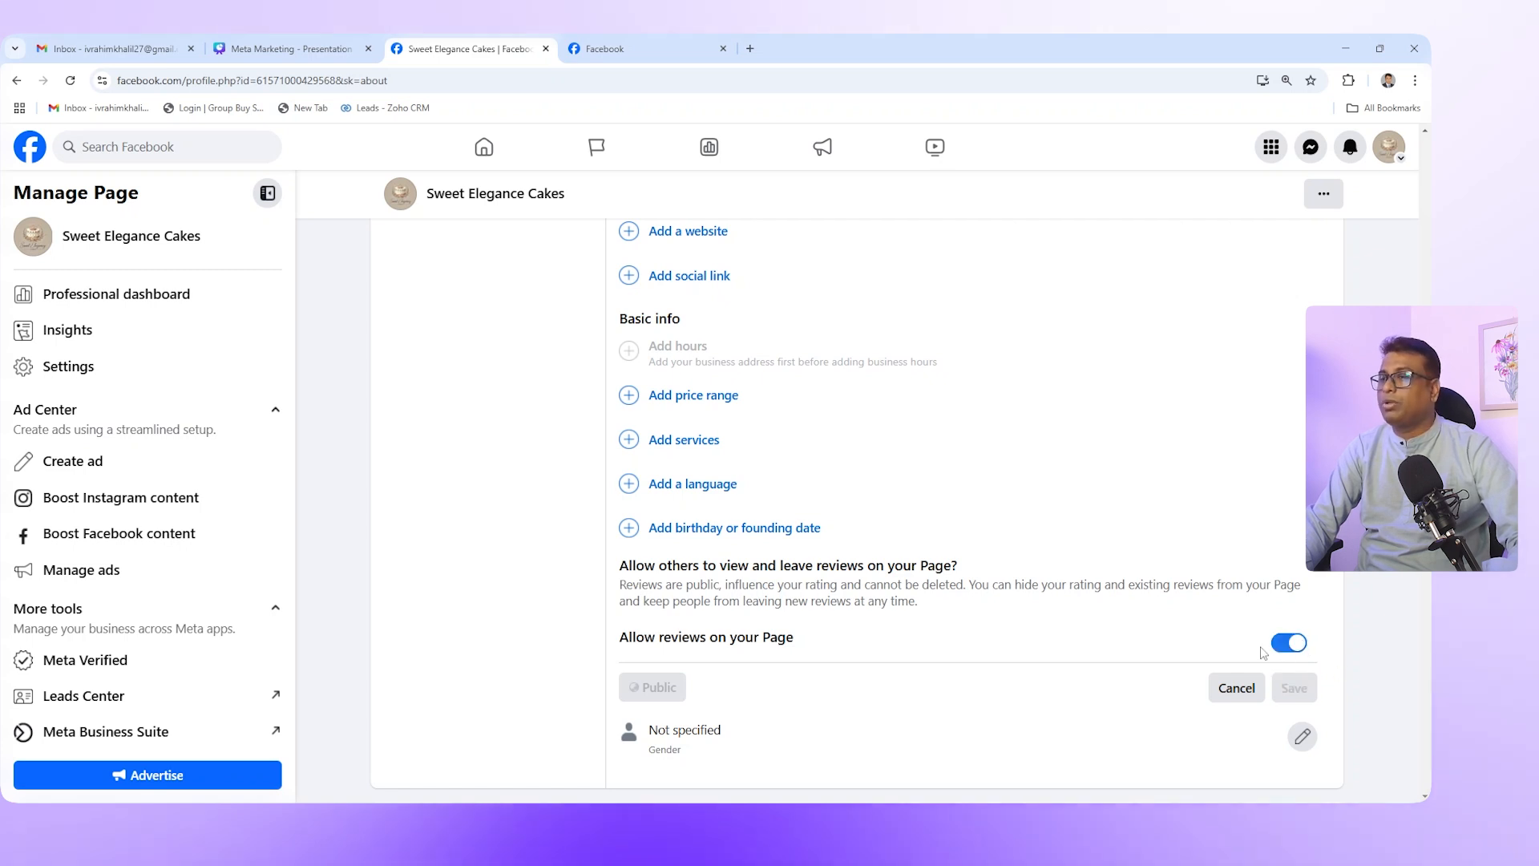
scroll(1241, 561, down, 1)
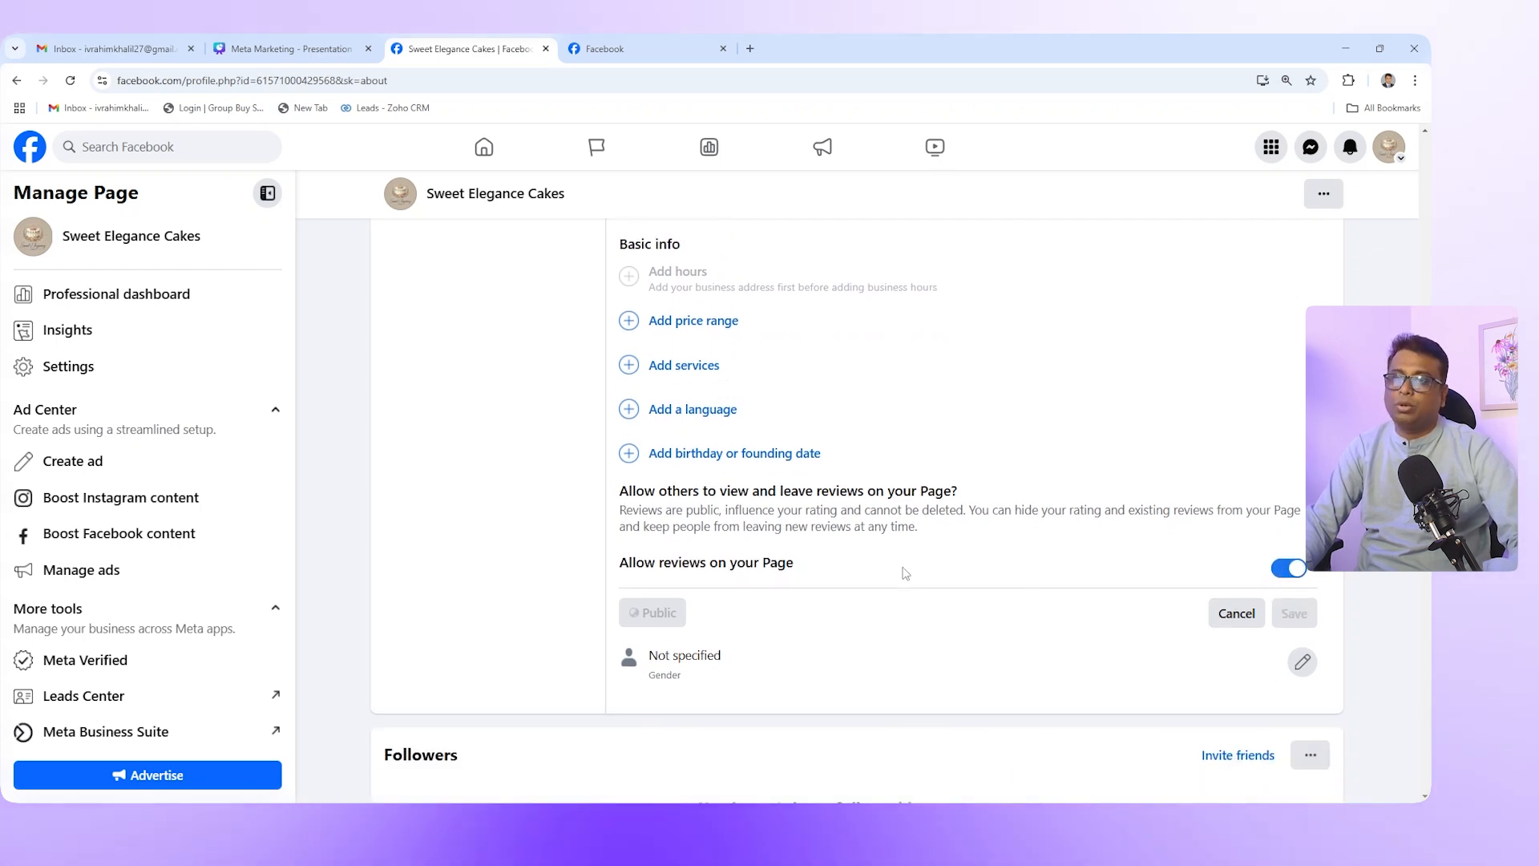
scroll(1033, 573, down, 2)
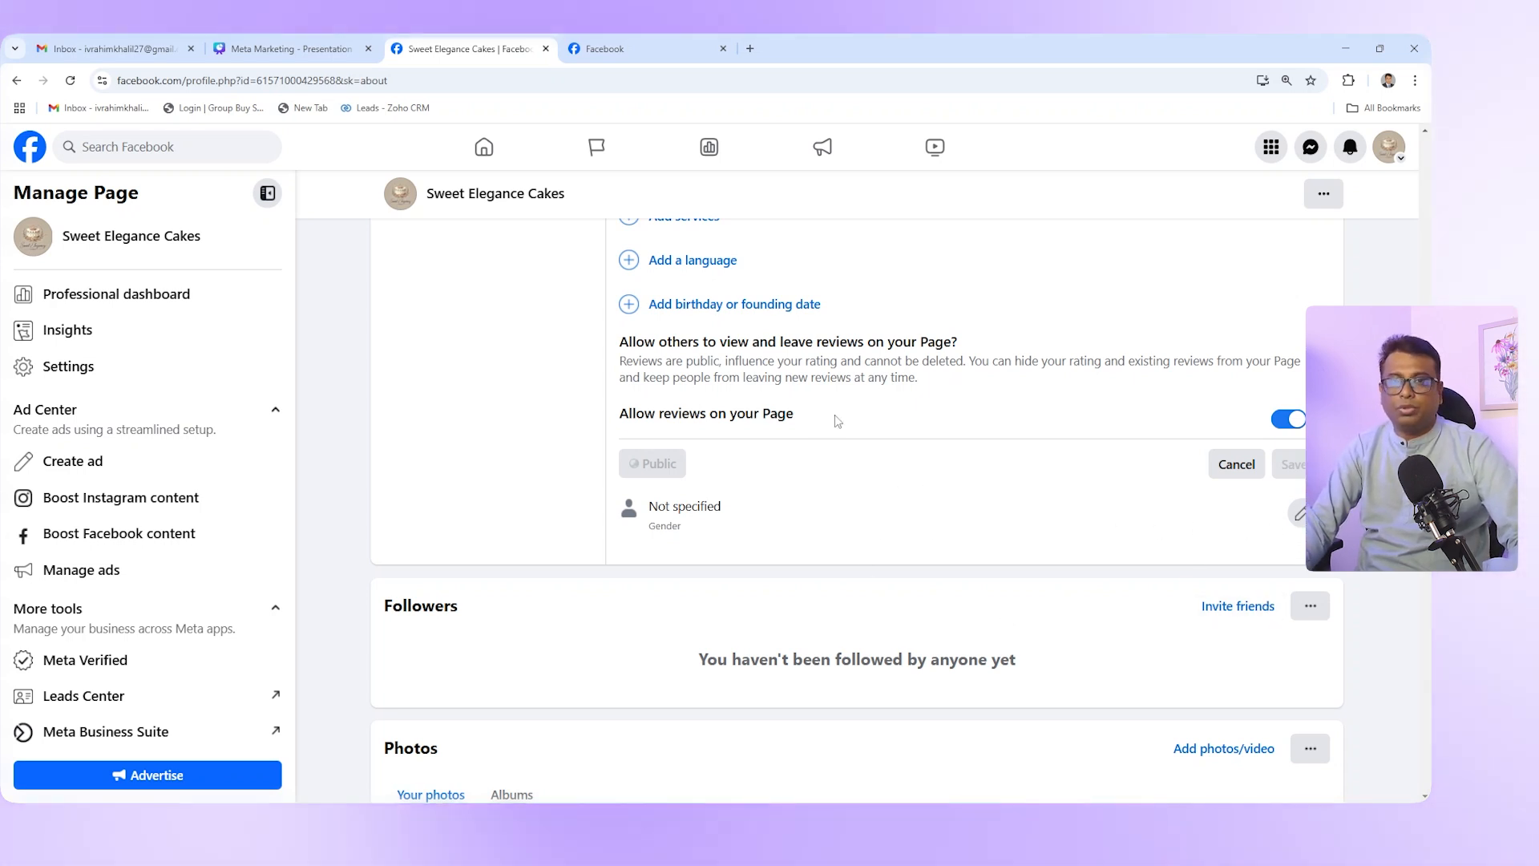
Review the Page's privacy and legal, work and education, places lived, transparency, and family and relationships sections
scroll(1041, 498, up, 8)
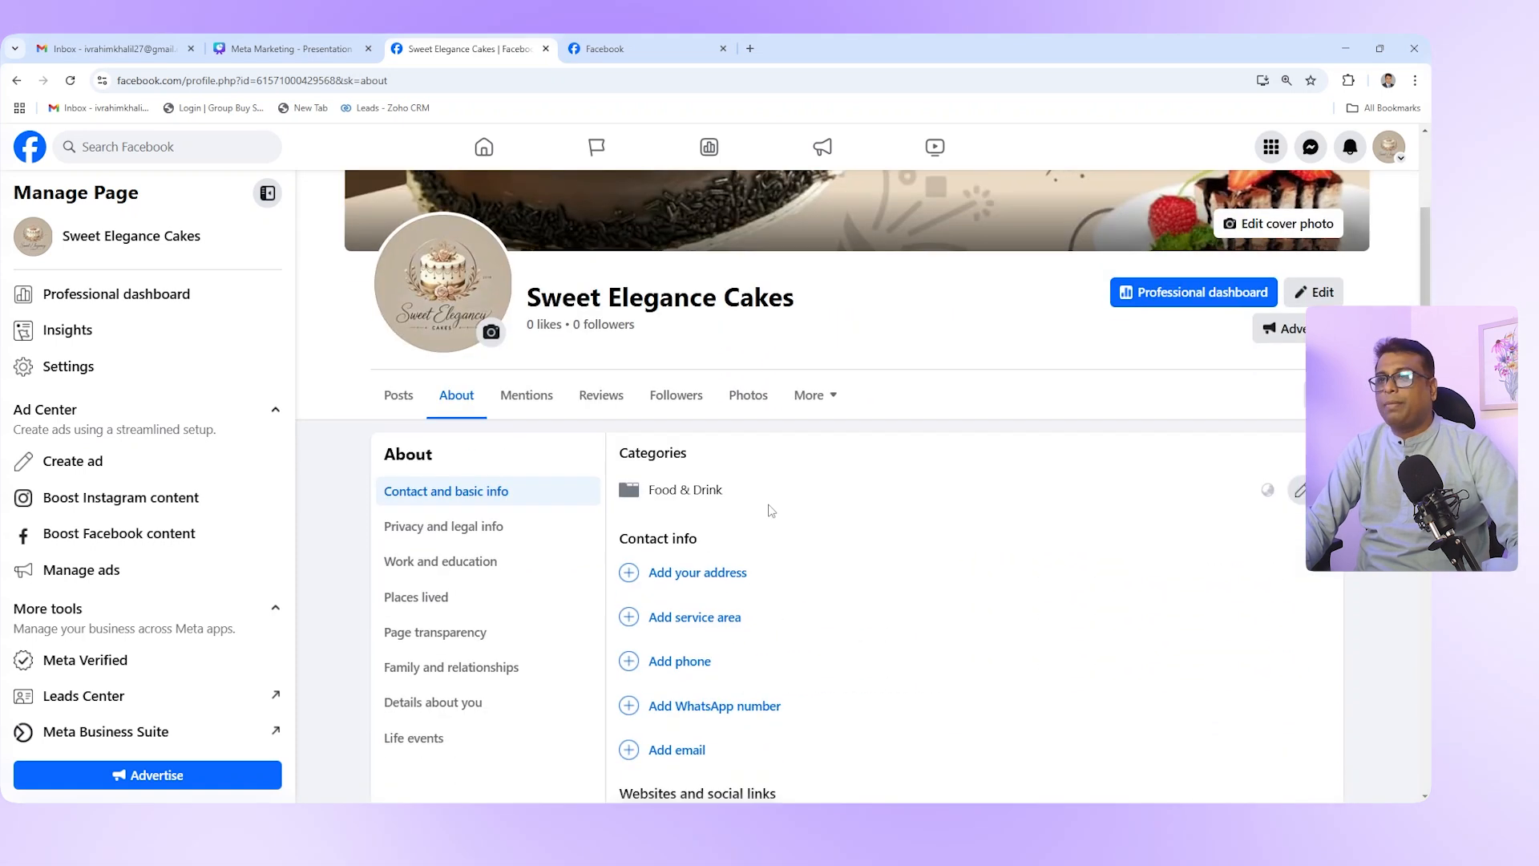
click(491, 529)
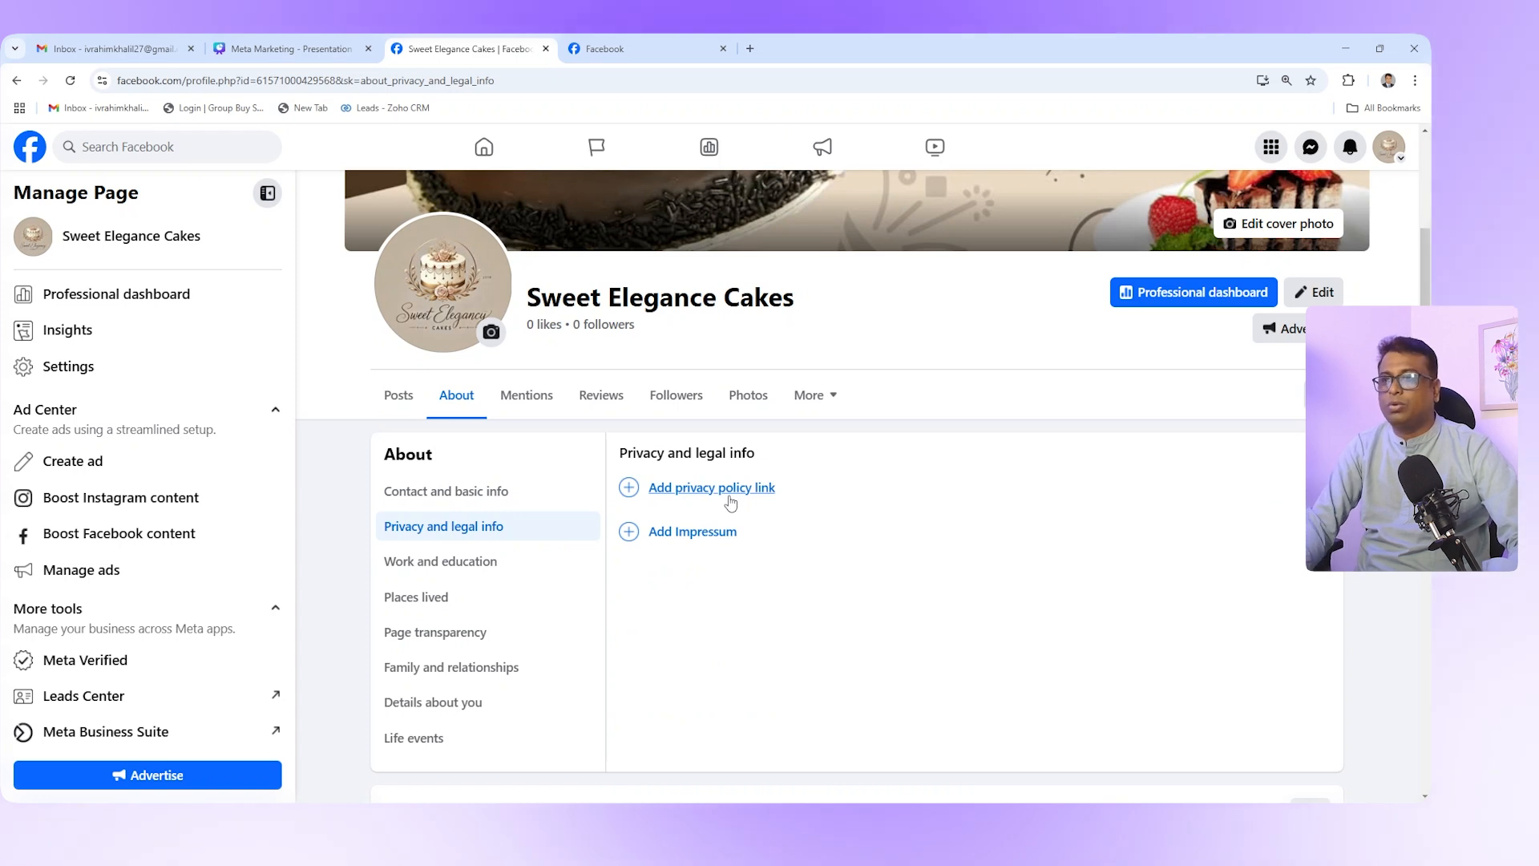
click(448, 561)
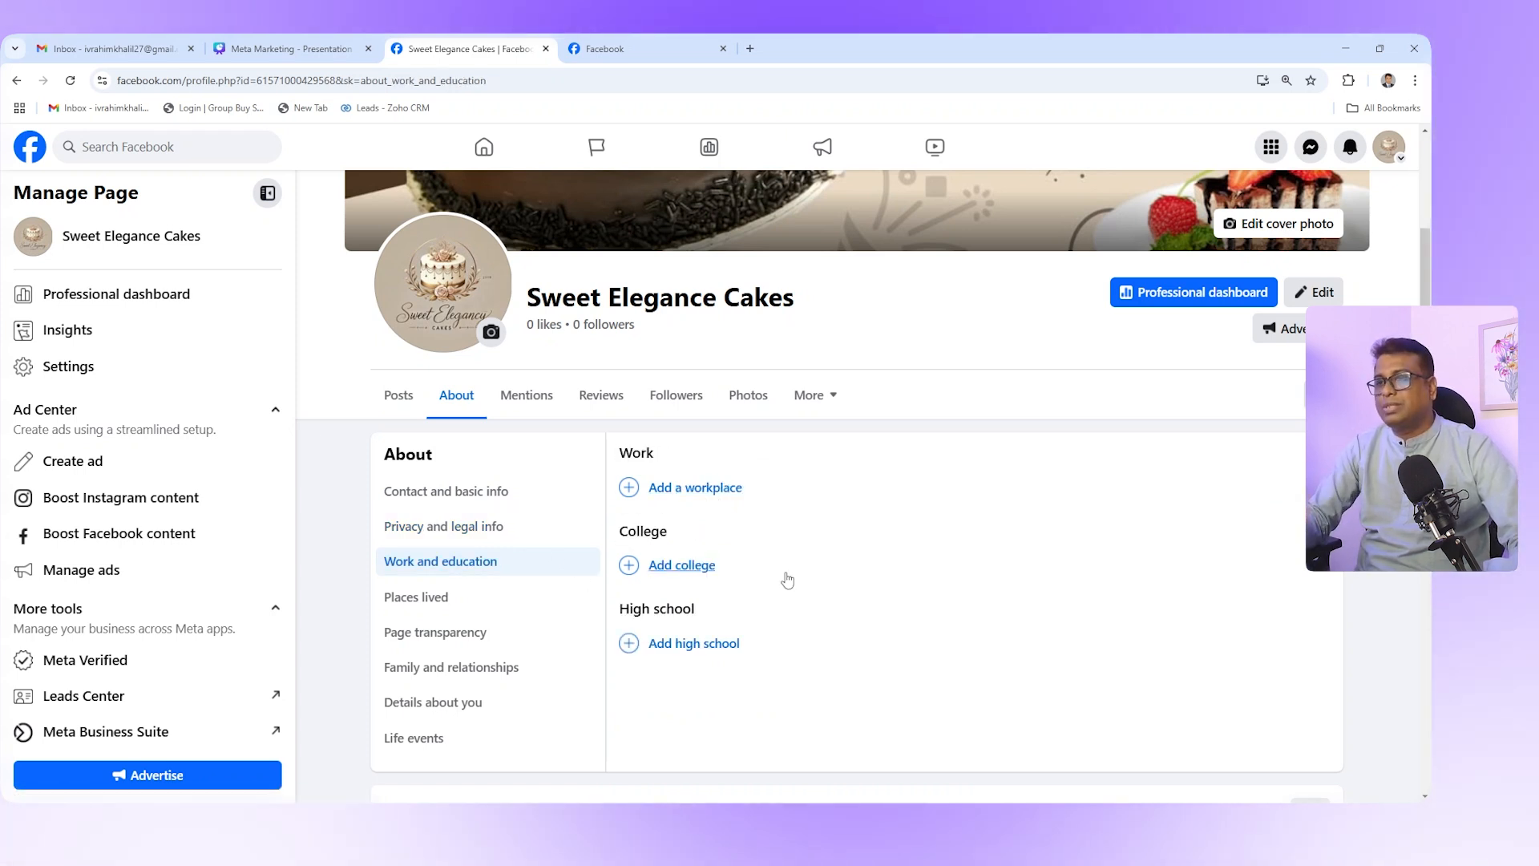
click(452, 609)
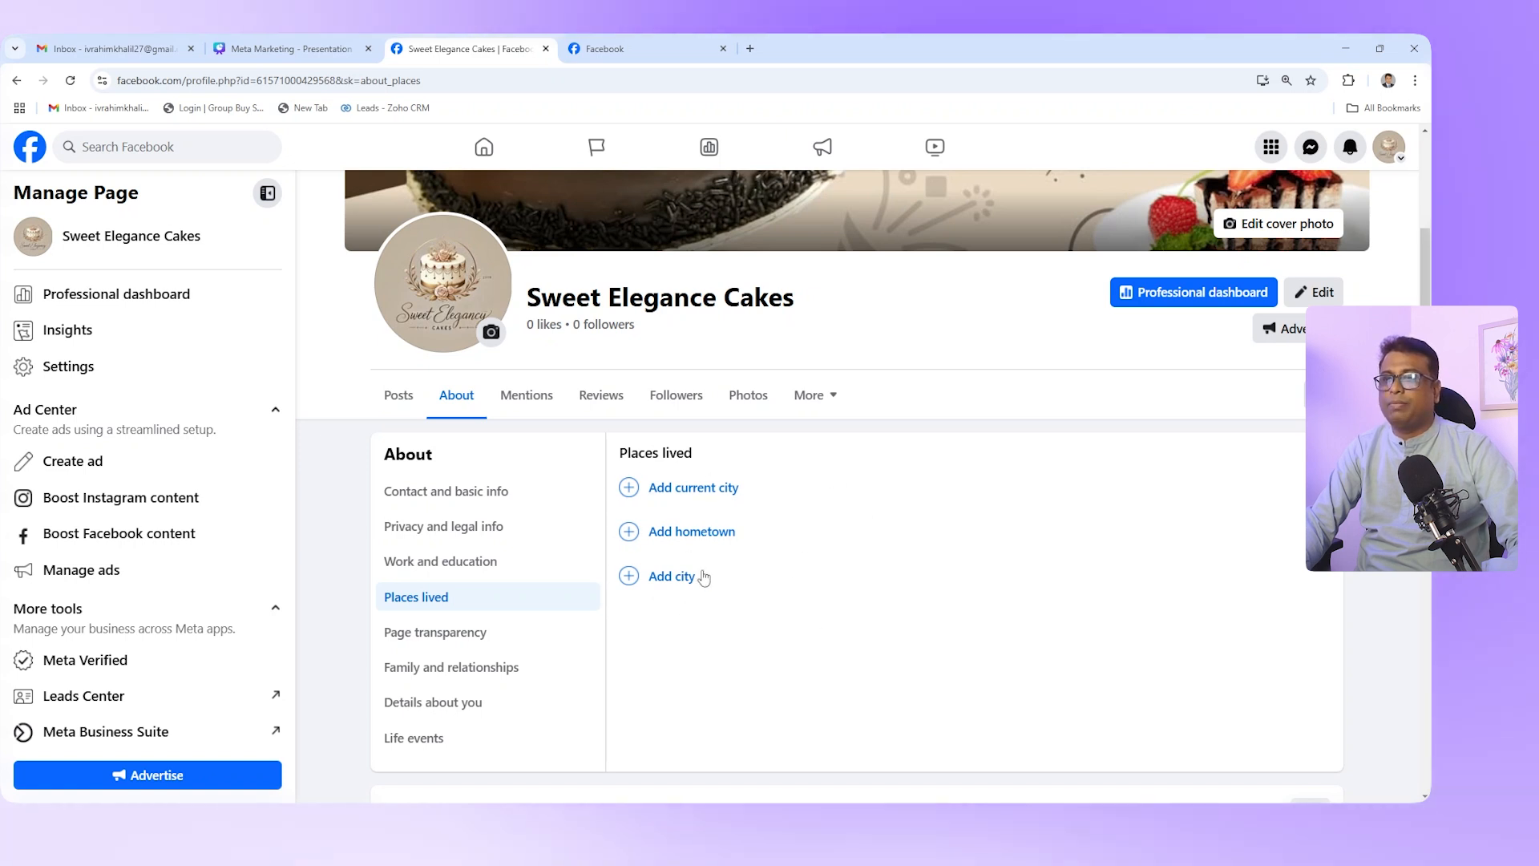
click(484, 635)
scroll(744, 553, down, 1)
scroll(744, 553, down, 1)
click(457, 520)
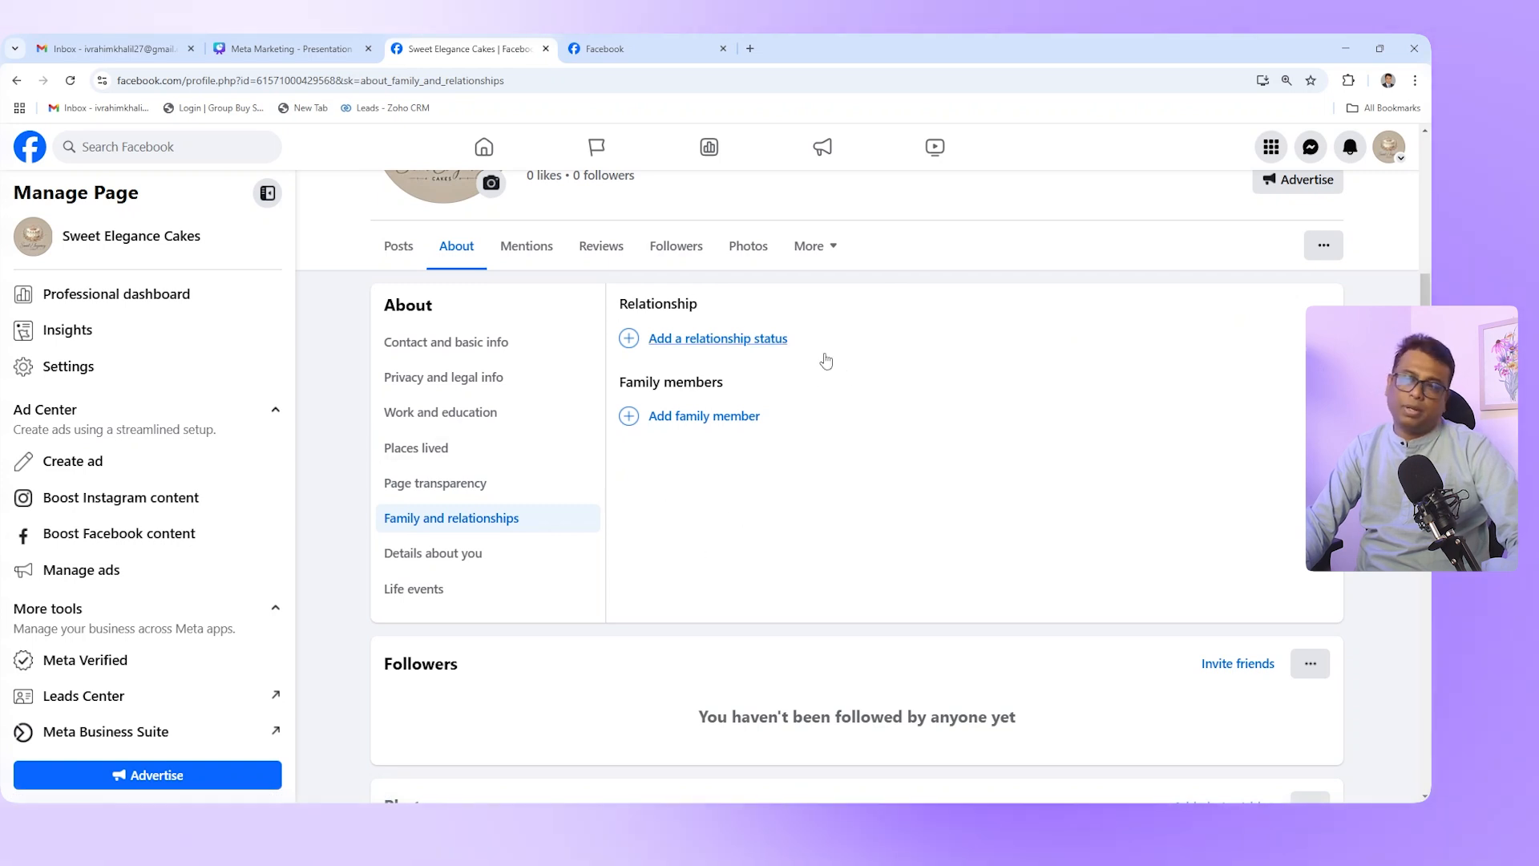
View the Details about you section and open the About you description for editing
click(461, 566)
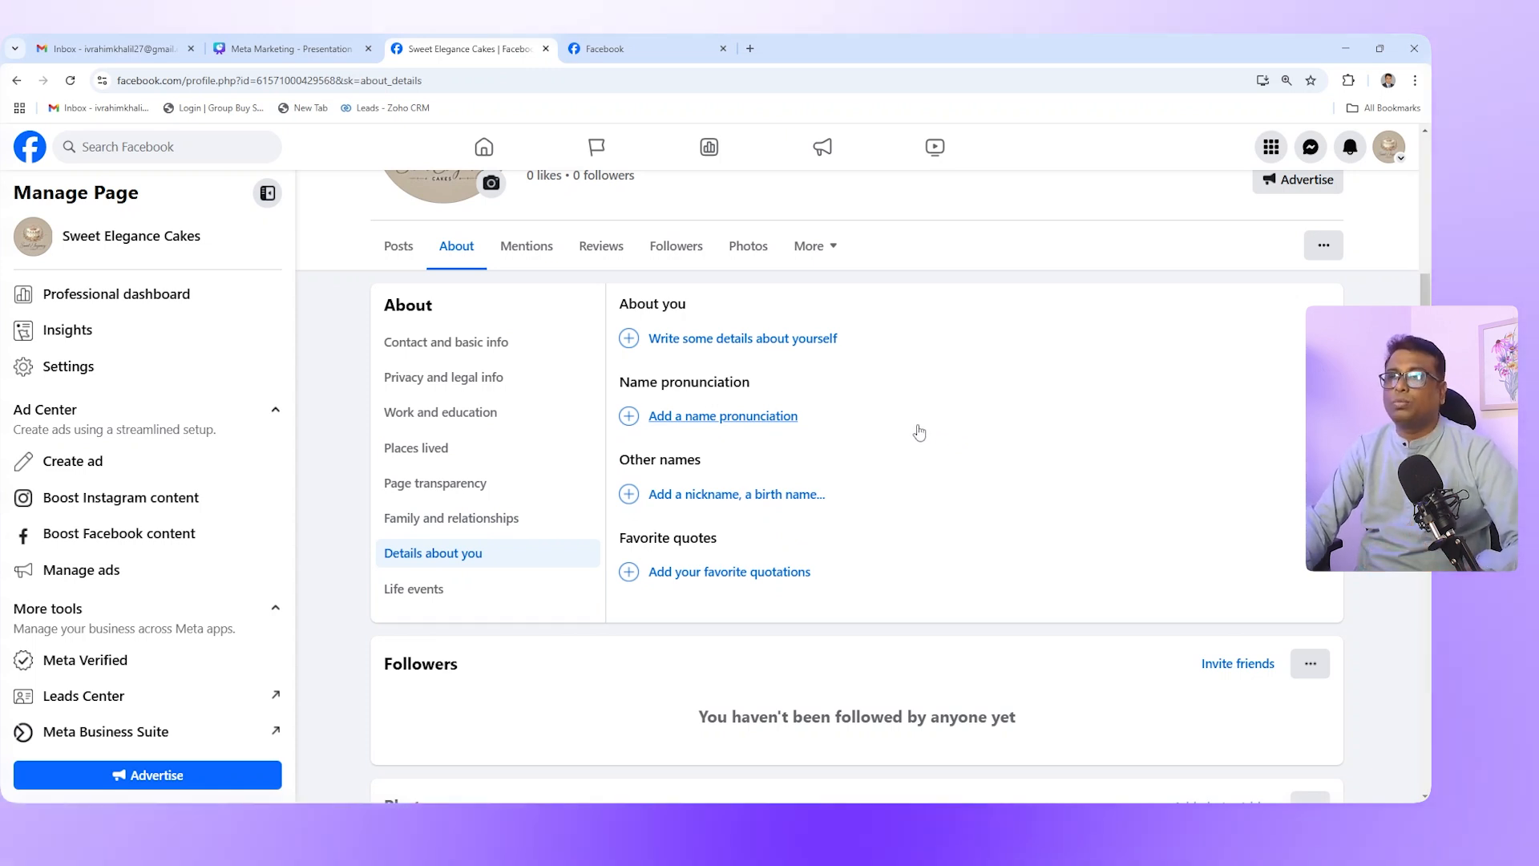
click(798, 340)
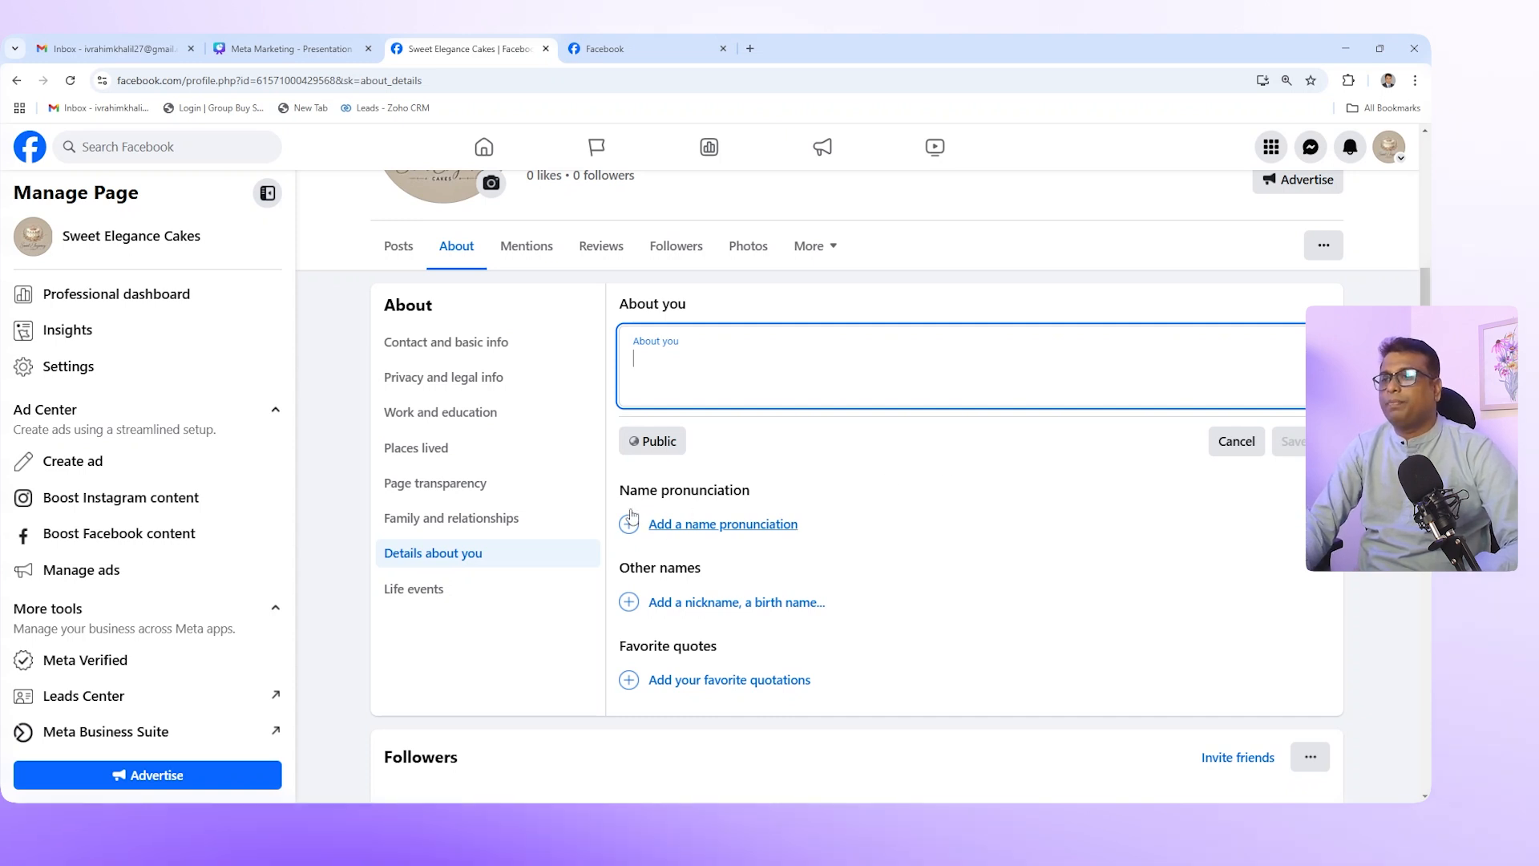
scroll(945, 533, down, 2)
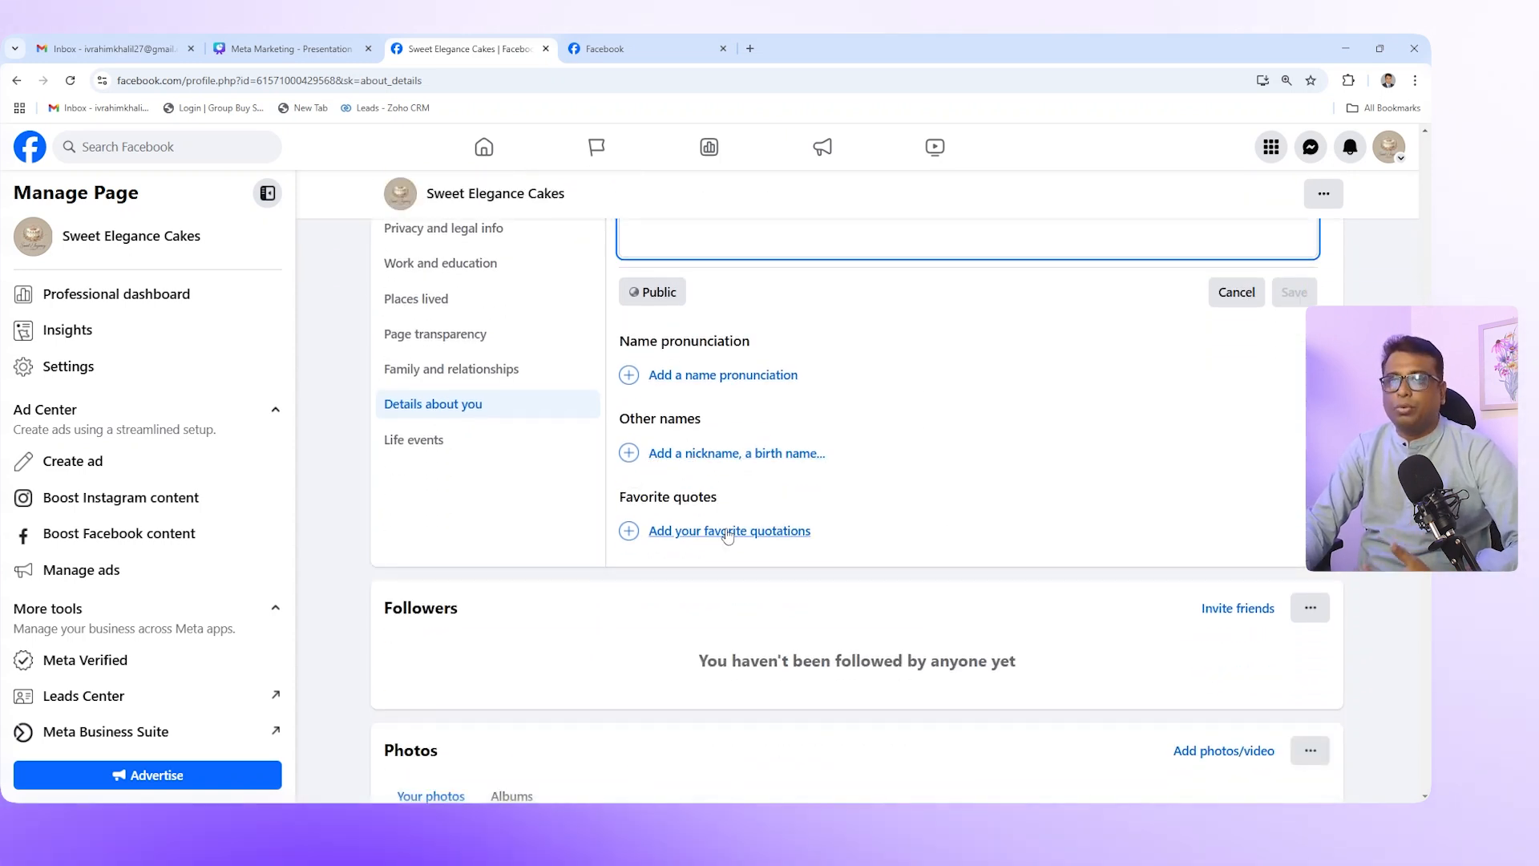
View the available life event categories for the Page and close the composer without creating one
click(441, 448)
scroll(967, 481, up, 2)
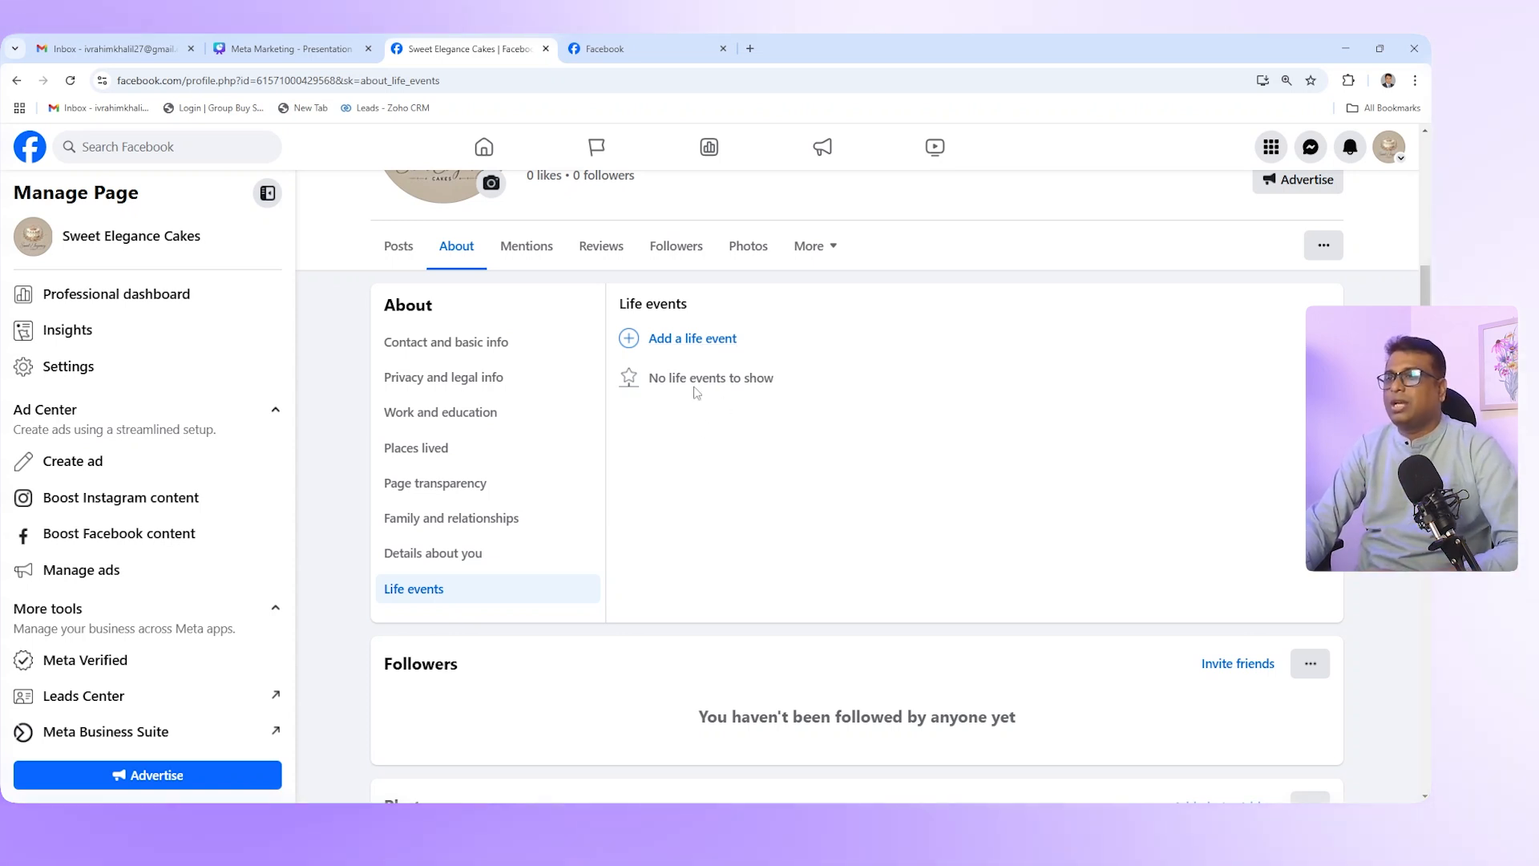
click(697, 339)
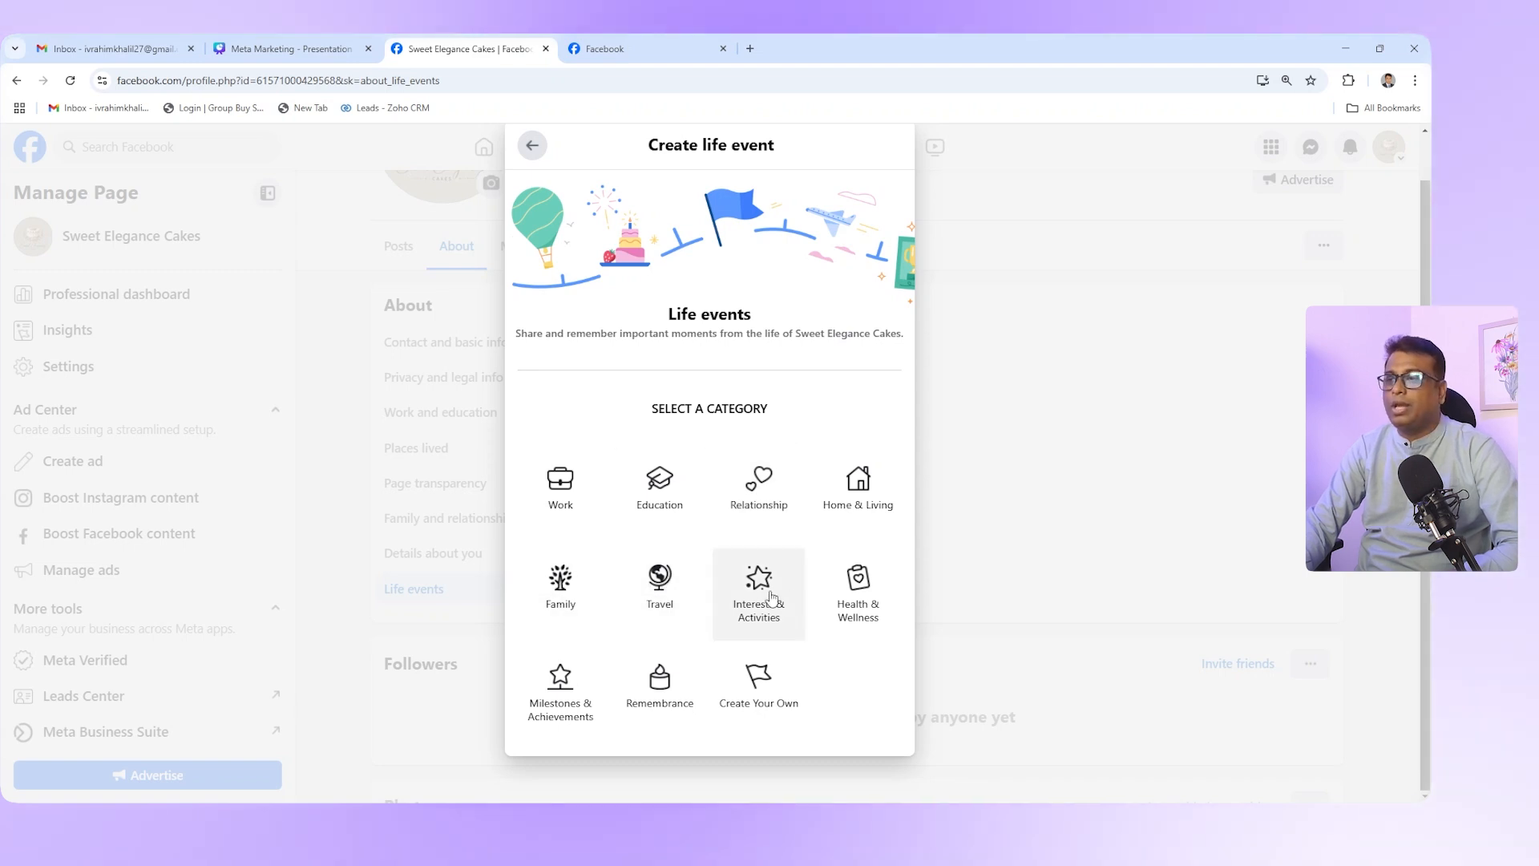
scroll(790, 315, up, 1)
click(531, 202)
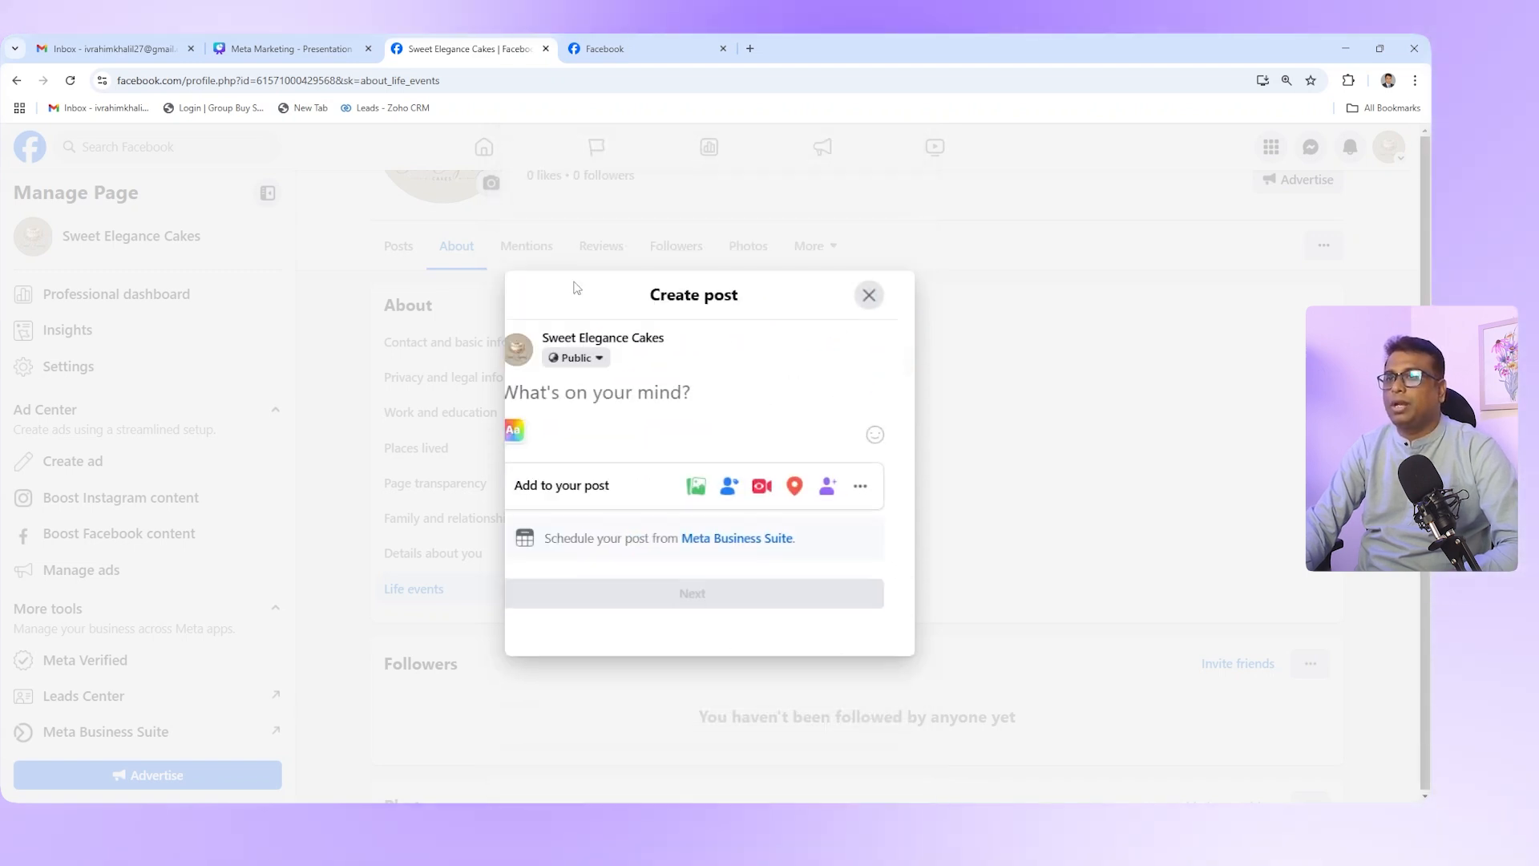
click(886, 312)
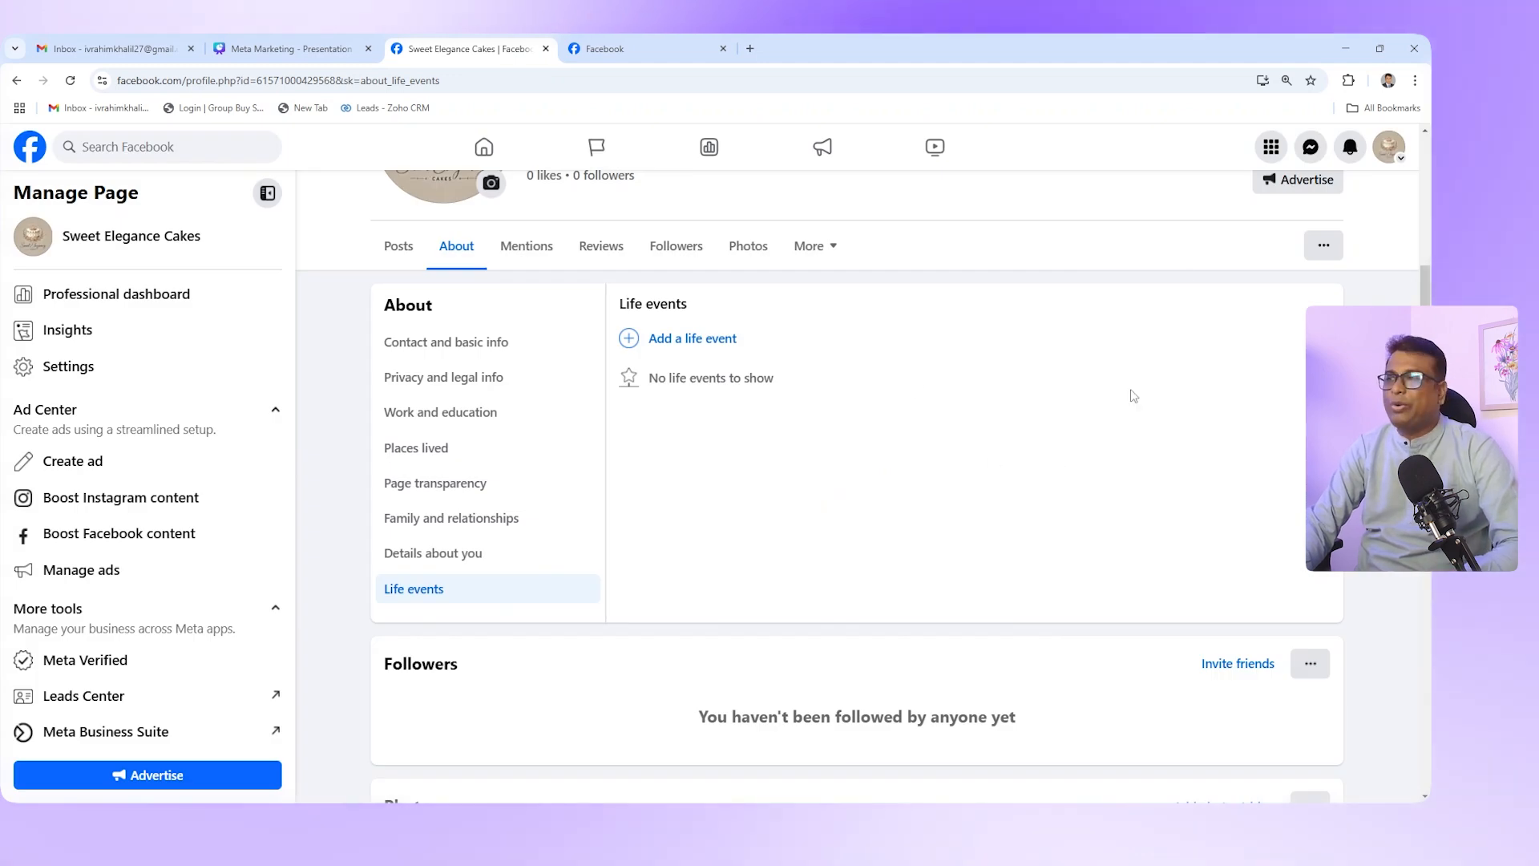
Open the Page's general name and username settings through Page setup in Settings & privacy
scroll(1133, 395, up, 6)
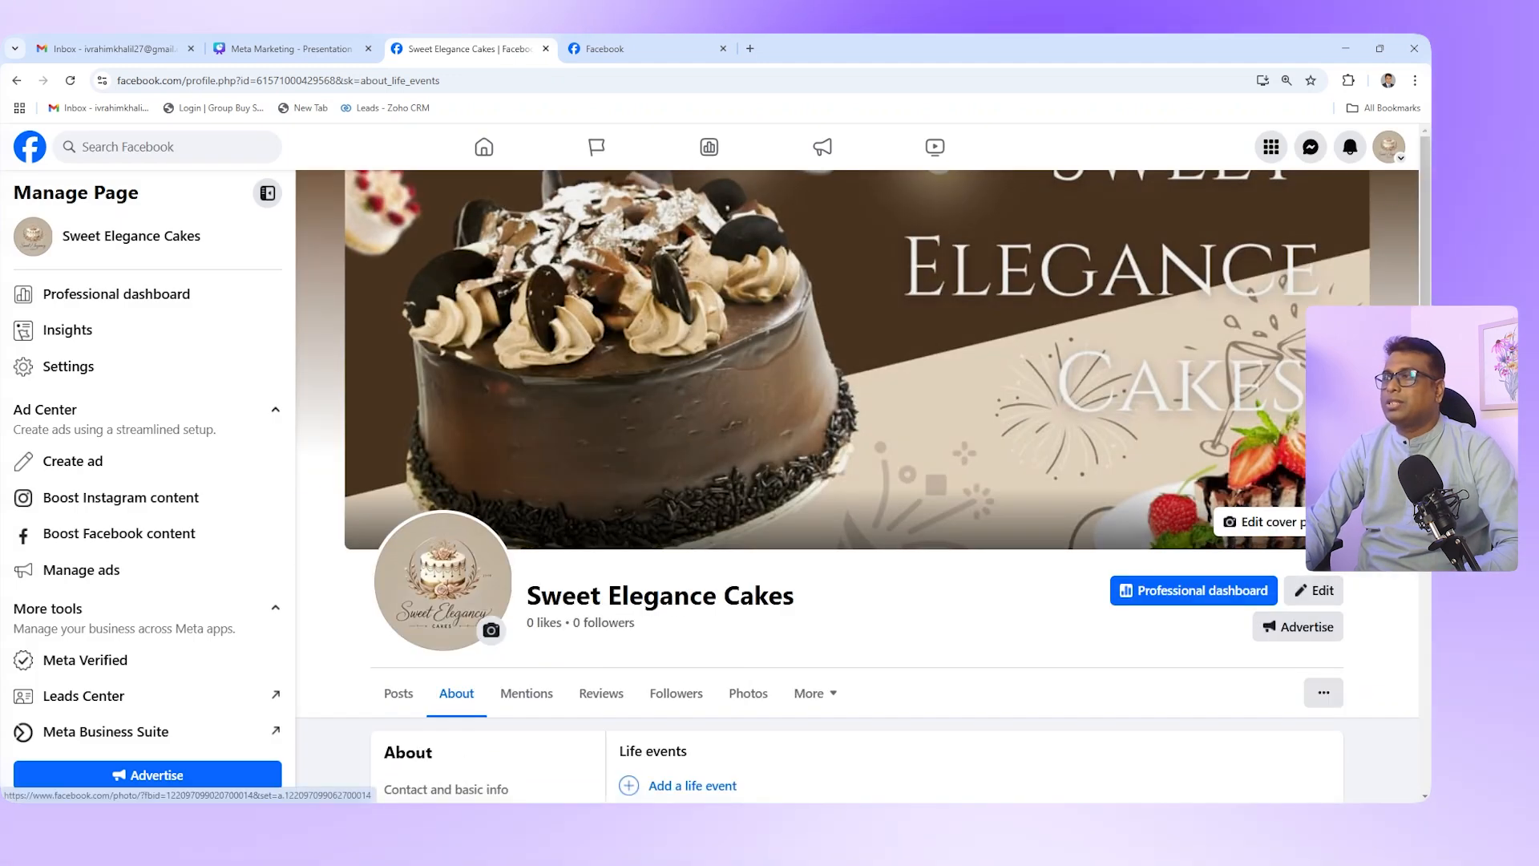
click(1388, 147)
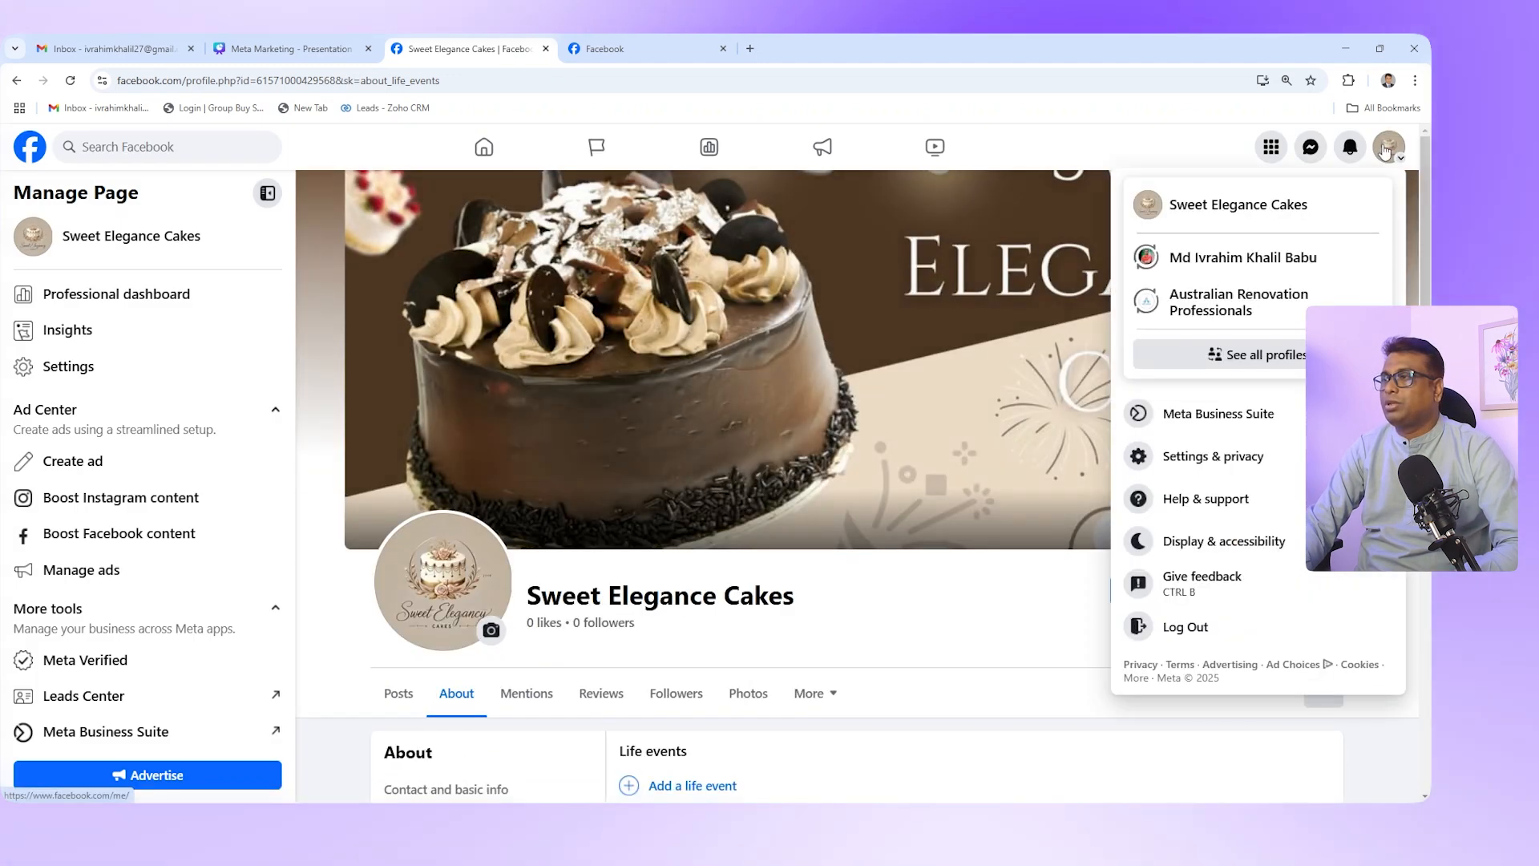
click(1274, 455)
click(1214, 245)
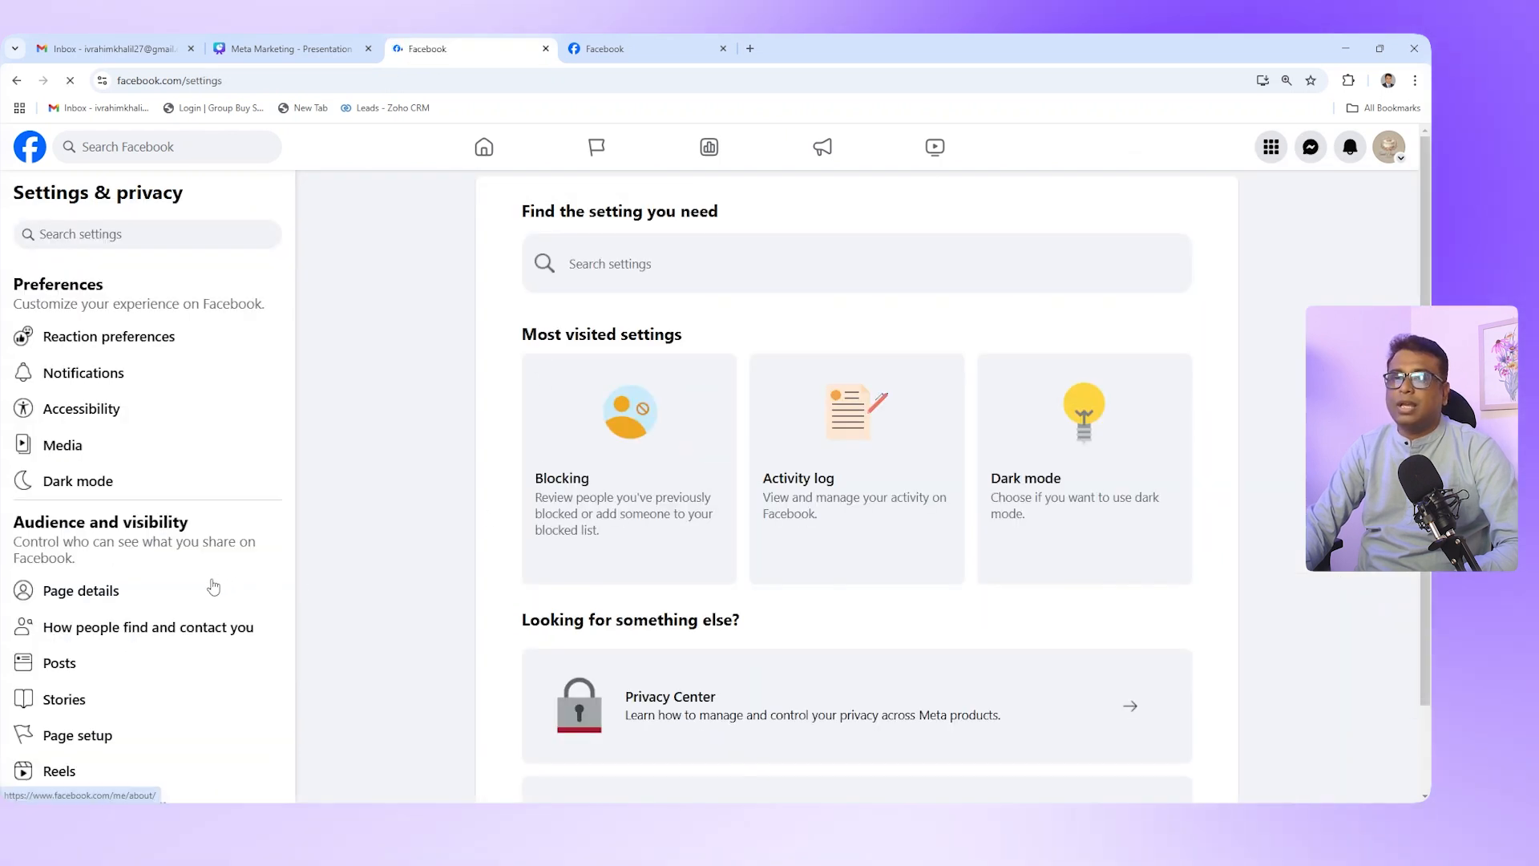
scroll(147, 634, down, 2)
click(146, 593)
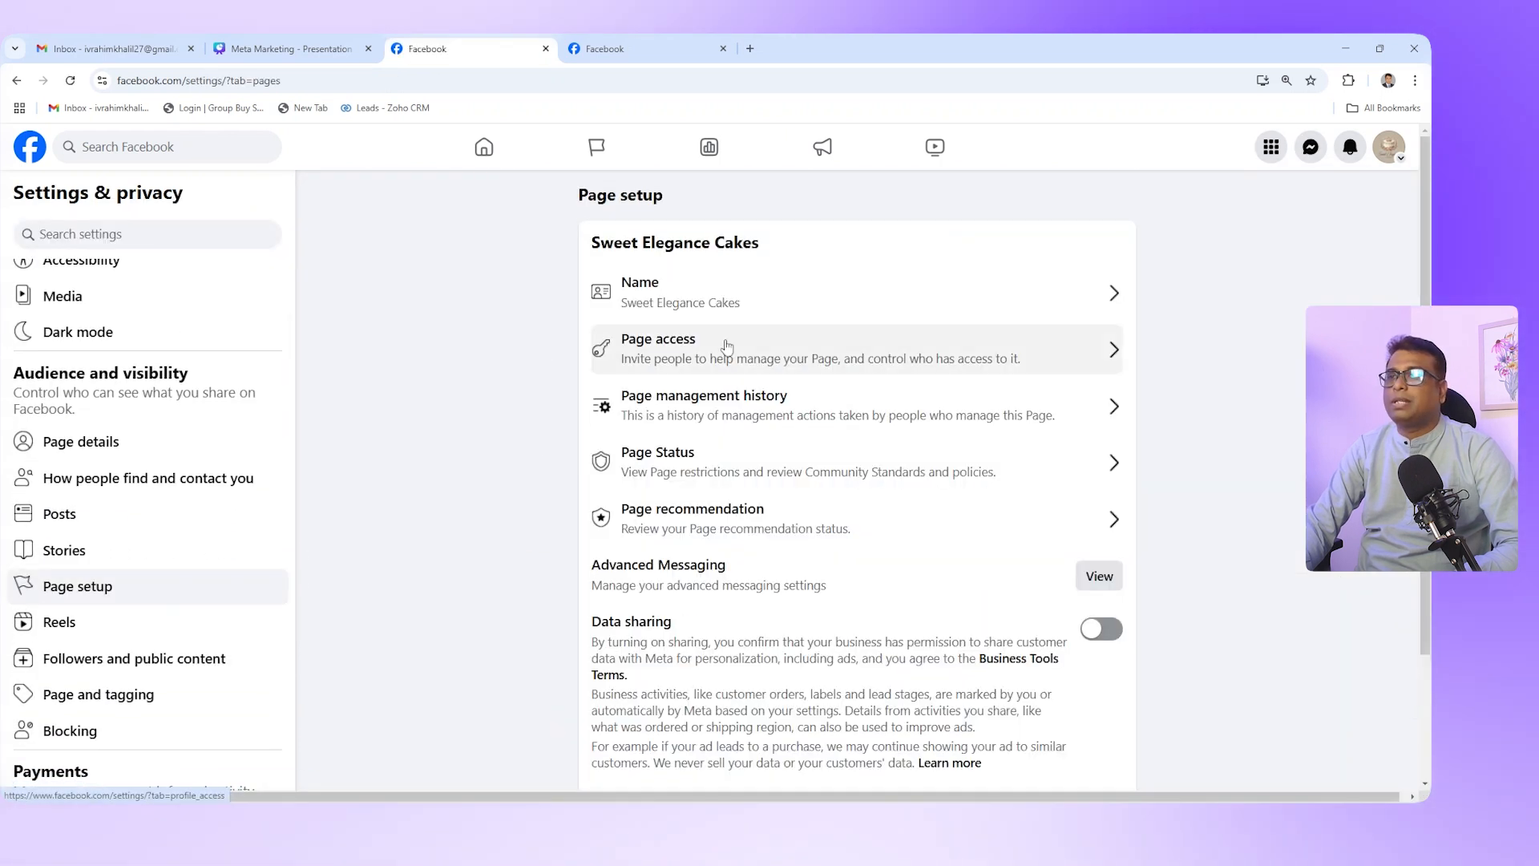
click(1101, 299)
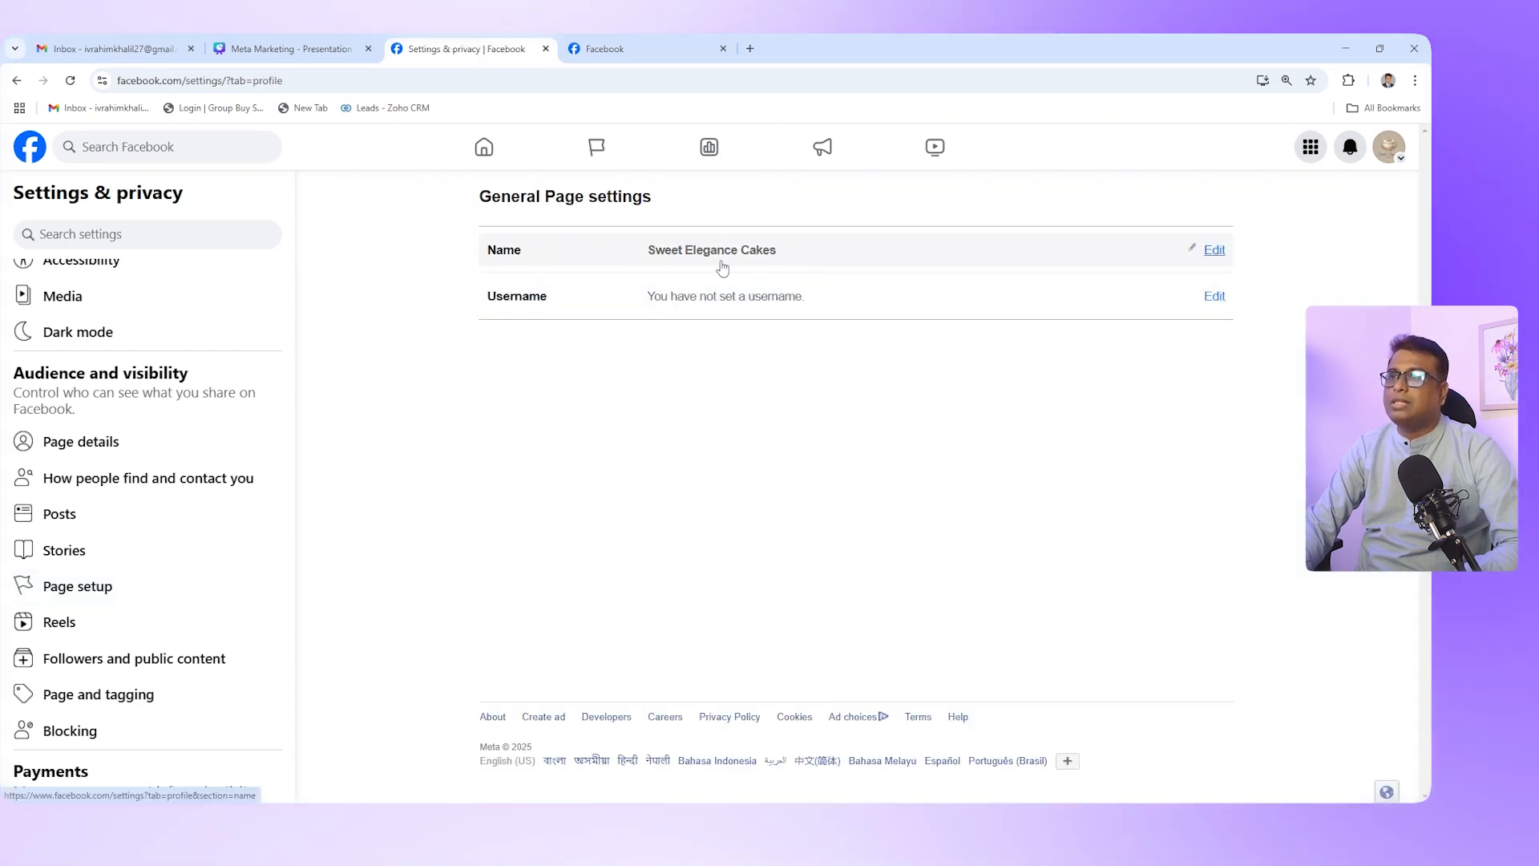
Copy the Page's current name from its name setting and cancel the name edit
click(1215, 250)
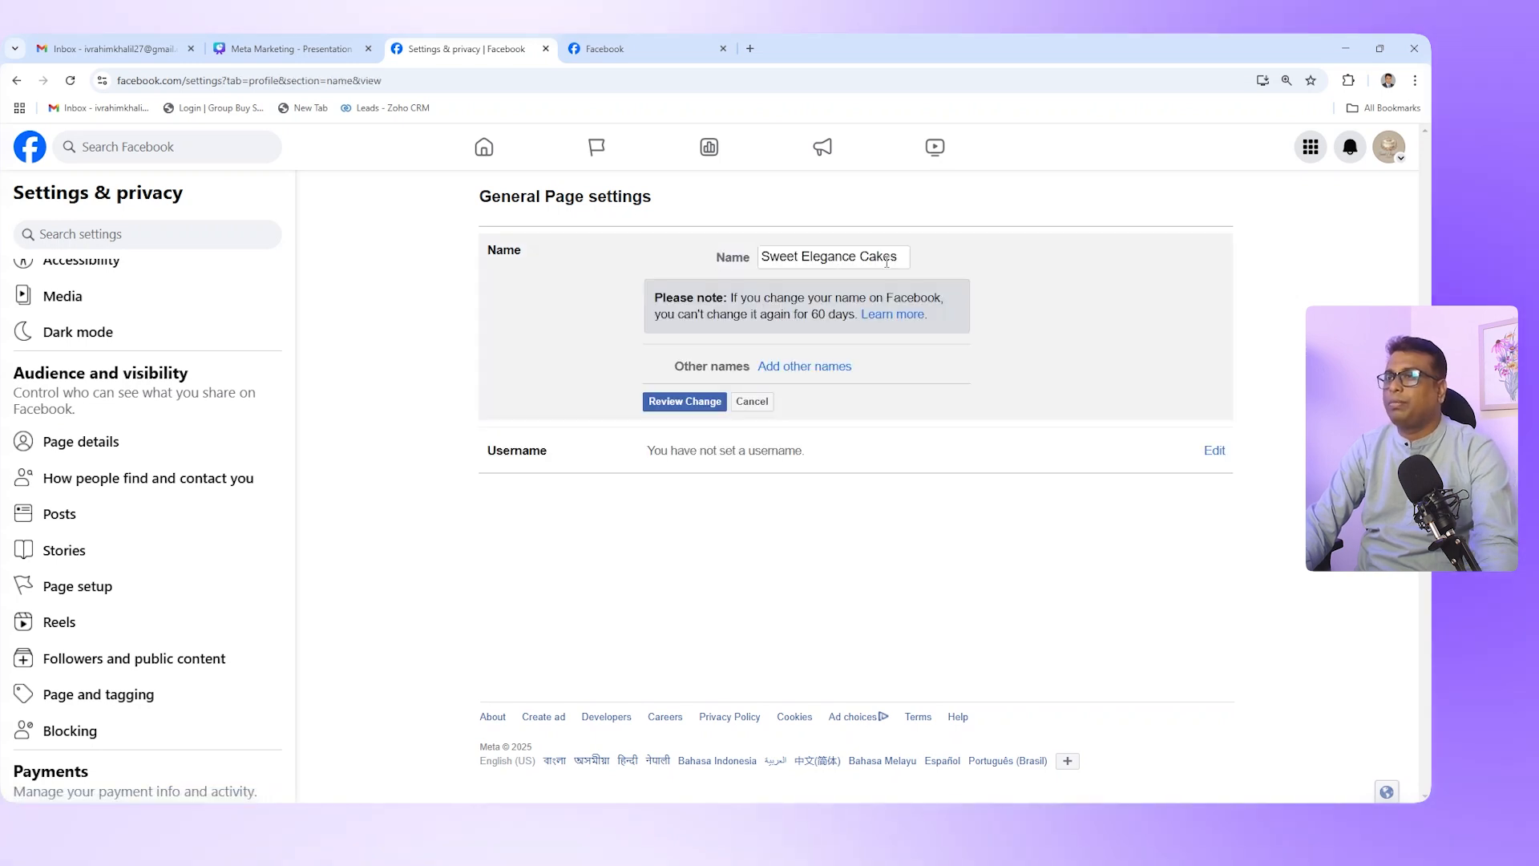
drag(921, 258, 730, 259)
click(845, 263)
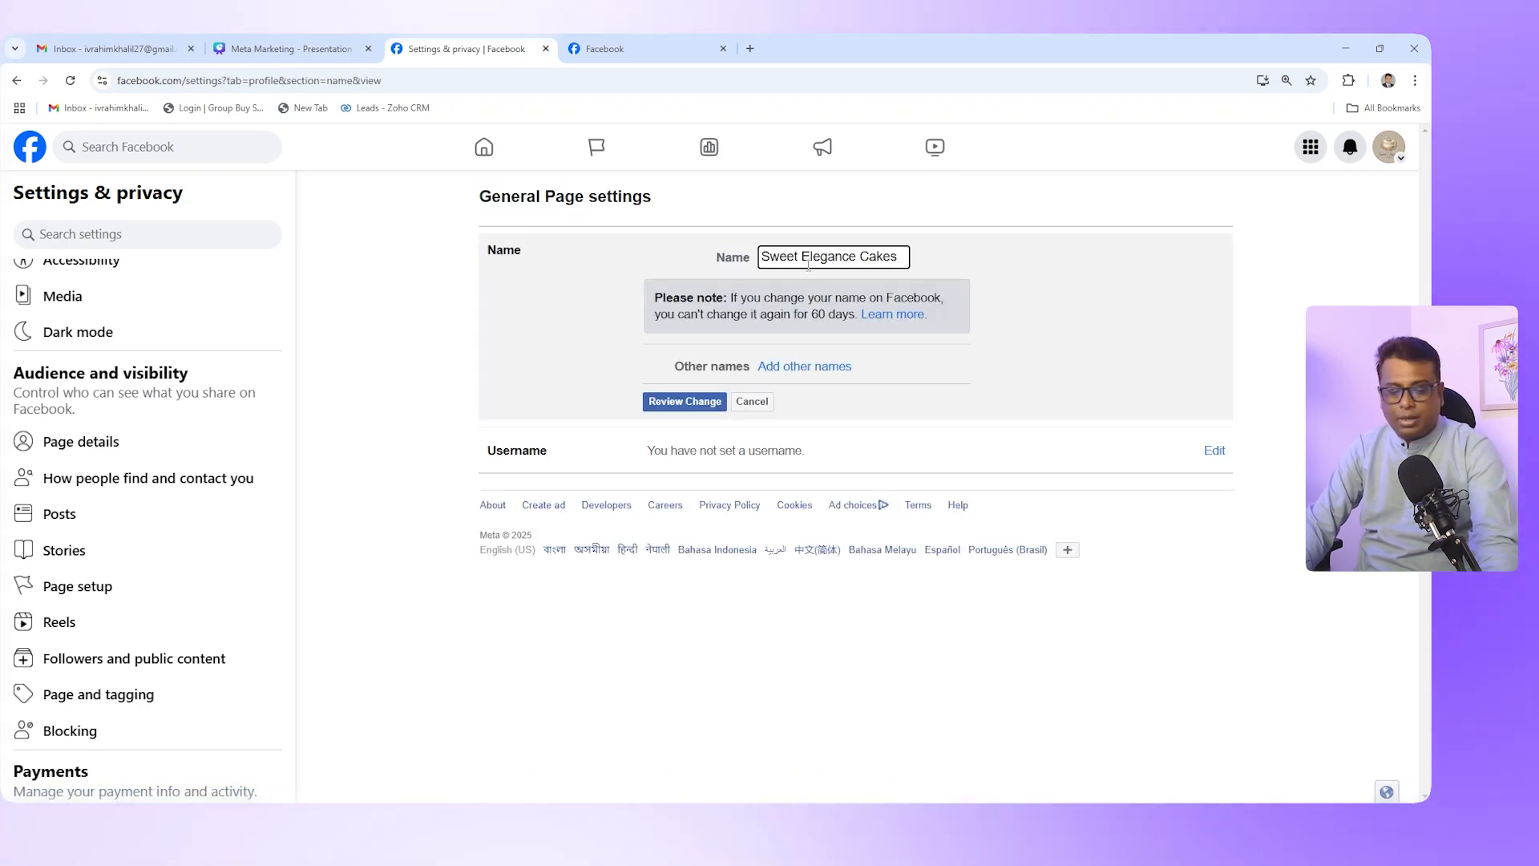
triple_click(808, 265)
key(ctrl+c)
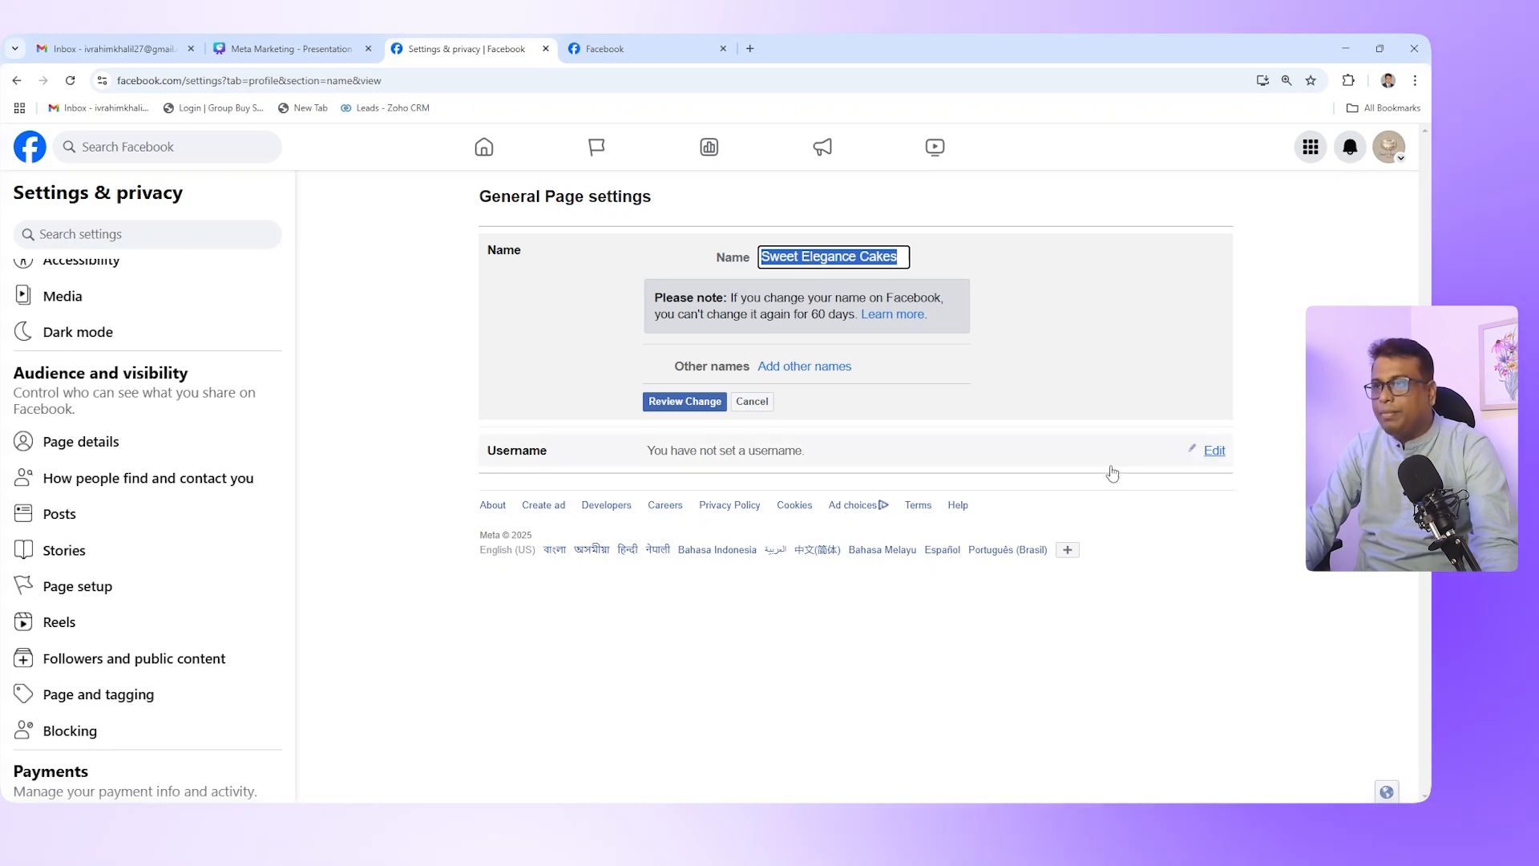
click(1267, 602)
click(752, 401)
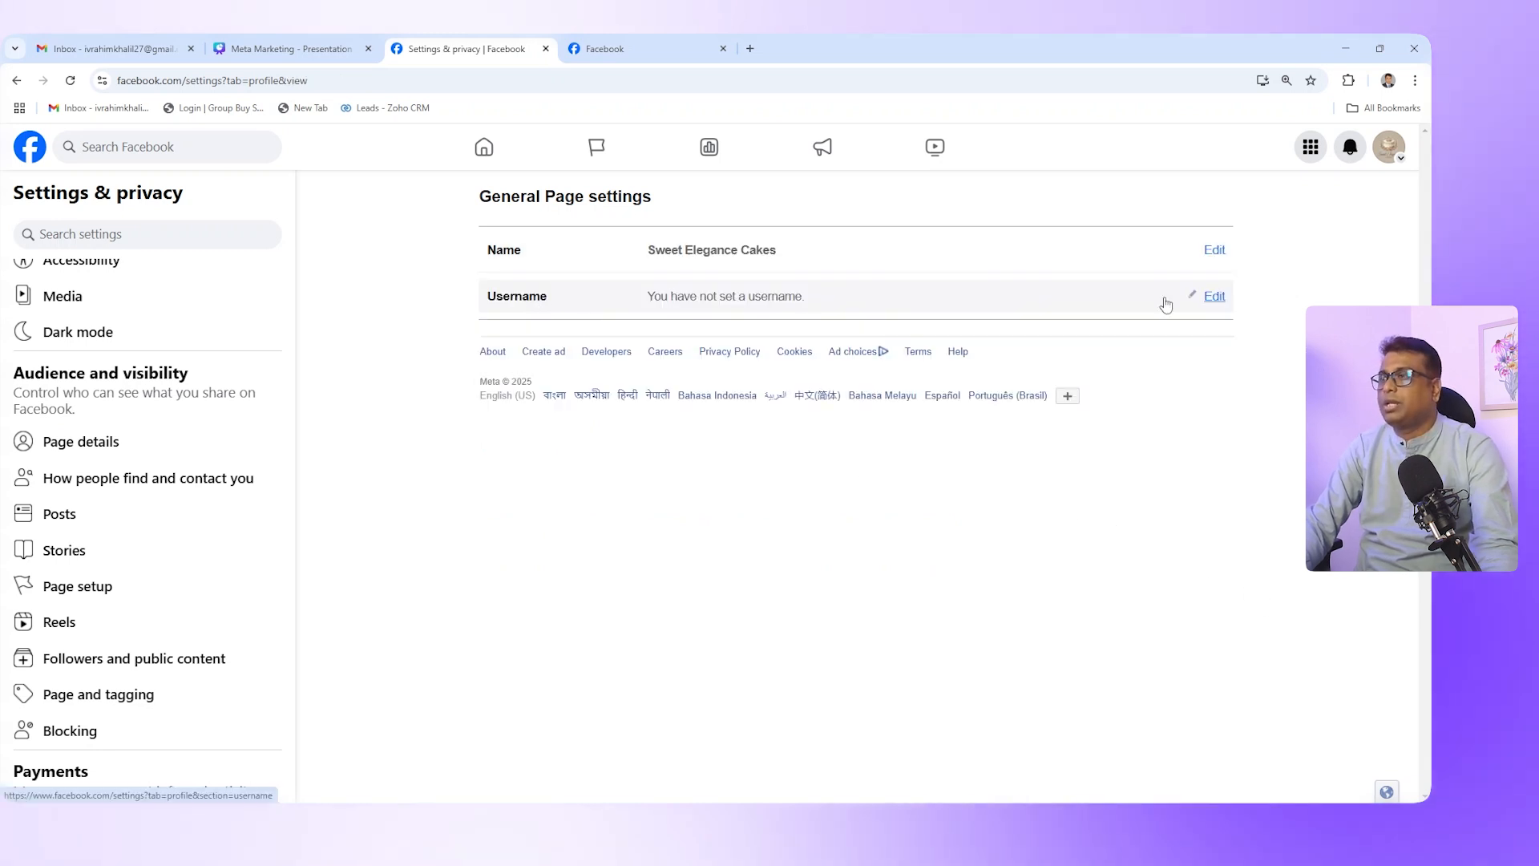
Check the custom address of the other open Facebook Page, and try SweetEleganceCakes as this Page's username
click(607, 47)
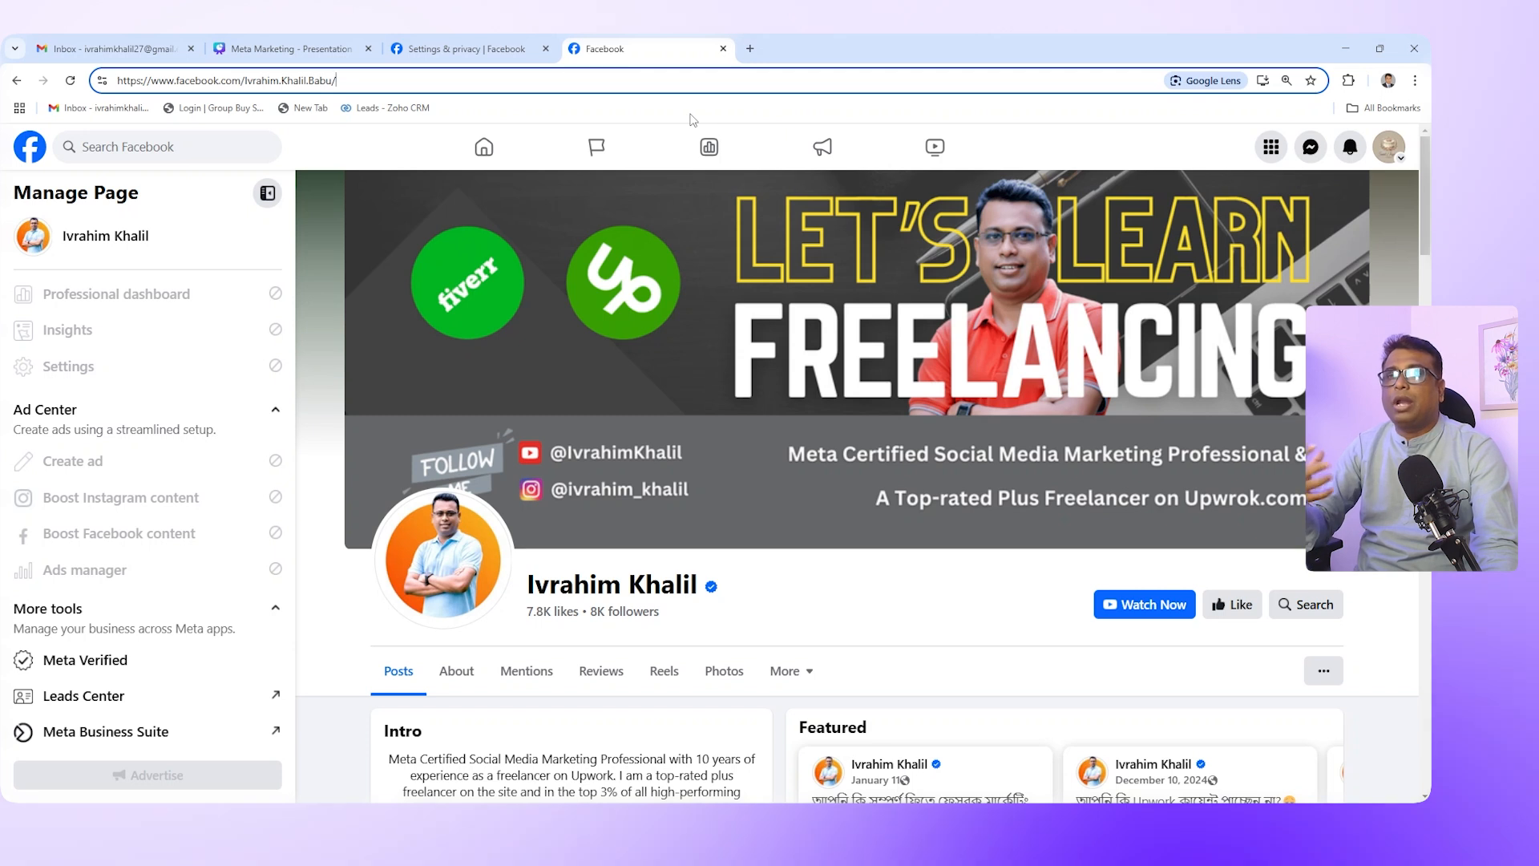
click(487, 45)
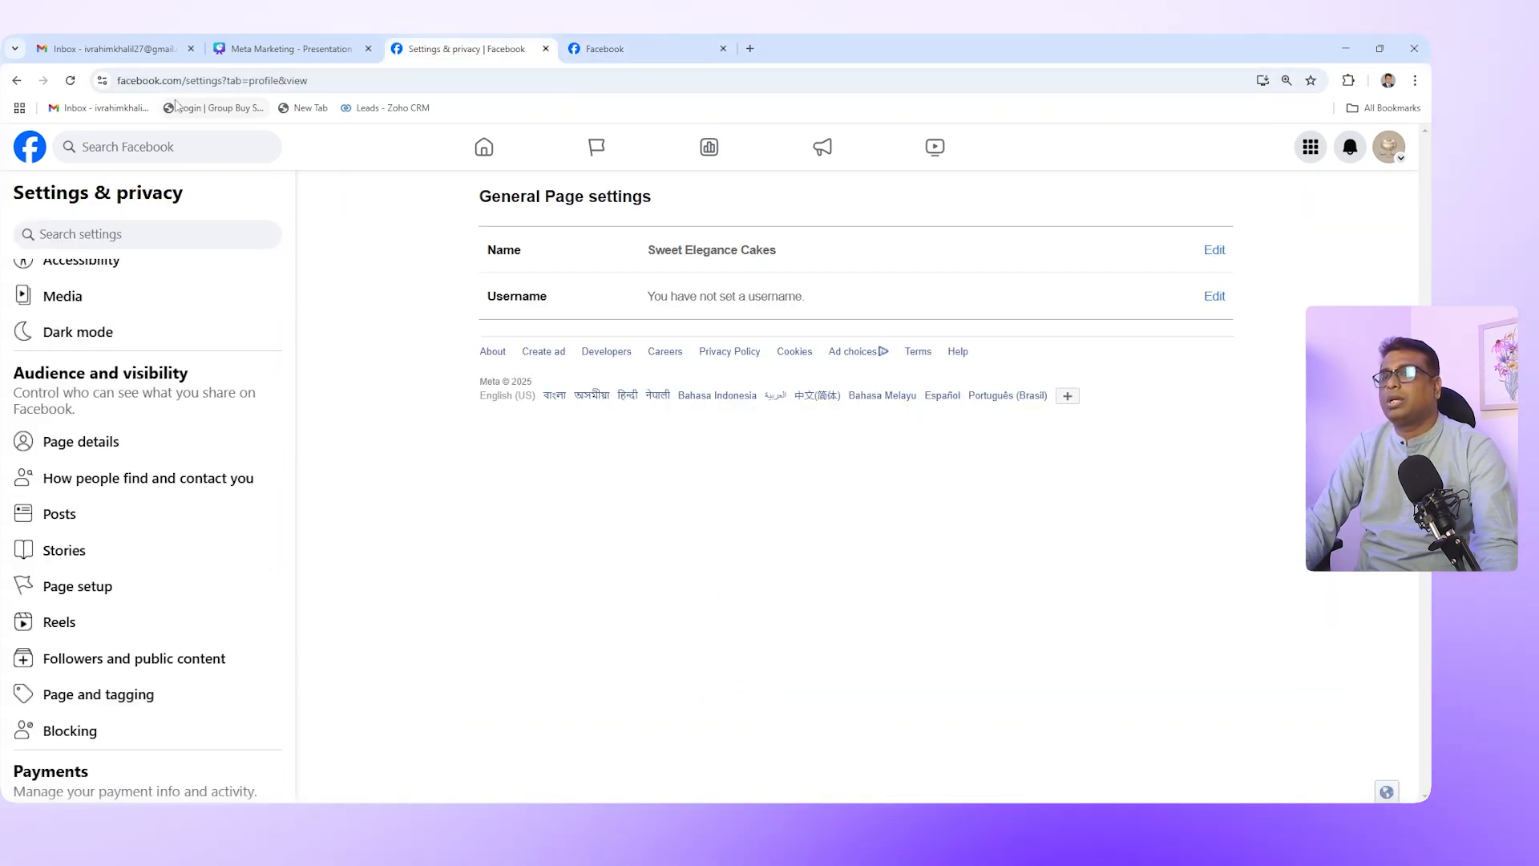
click(1213, 297)
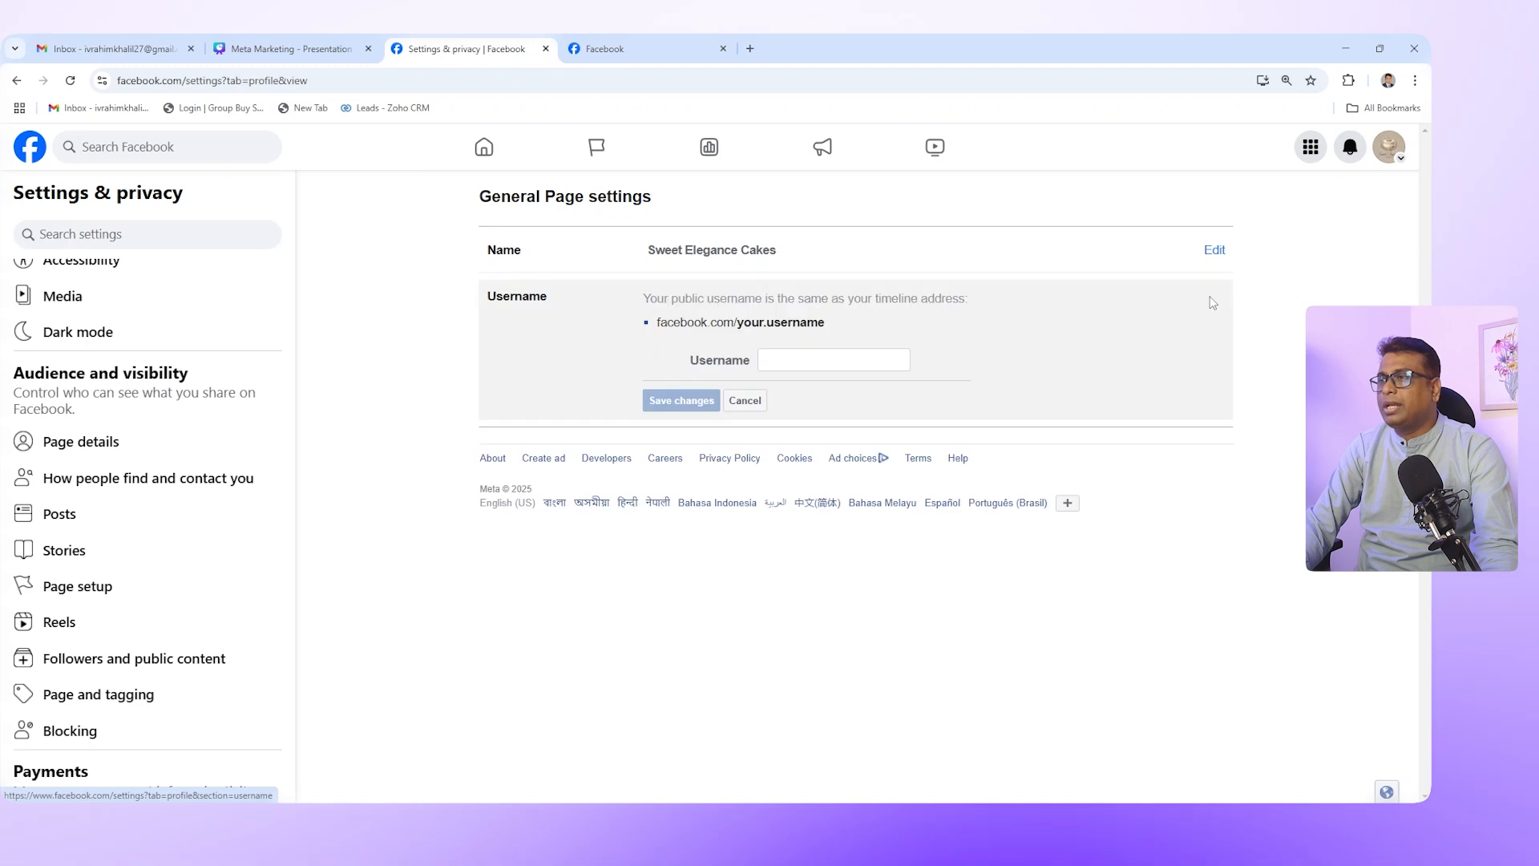
click(781, 360)
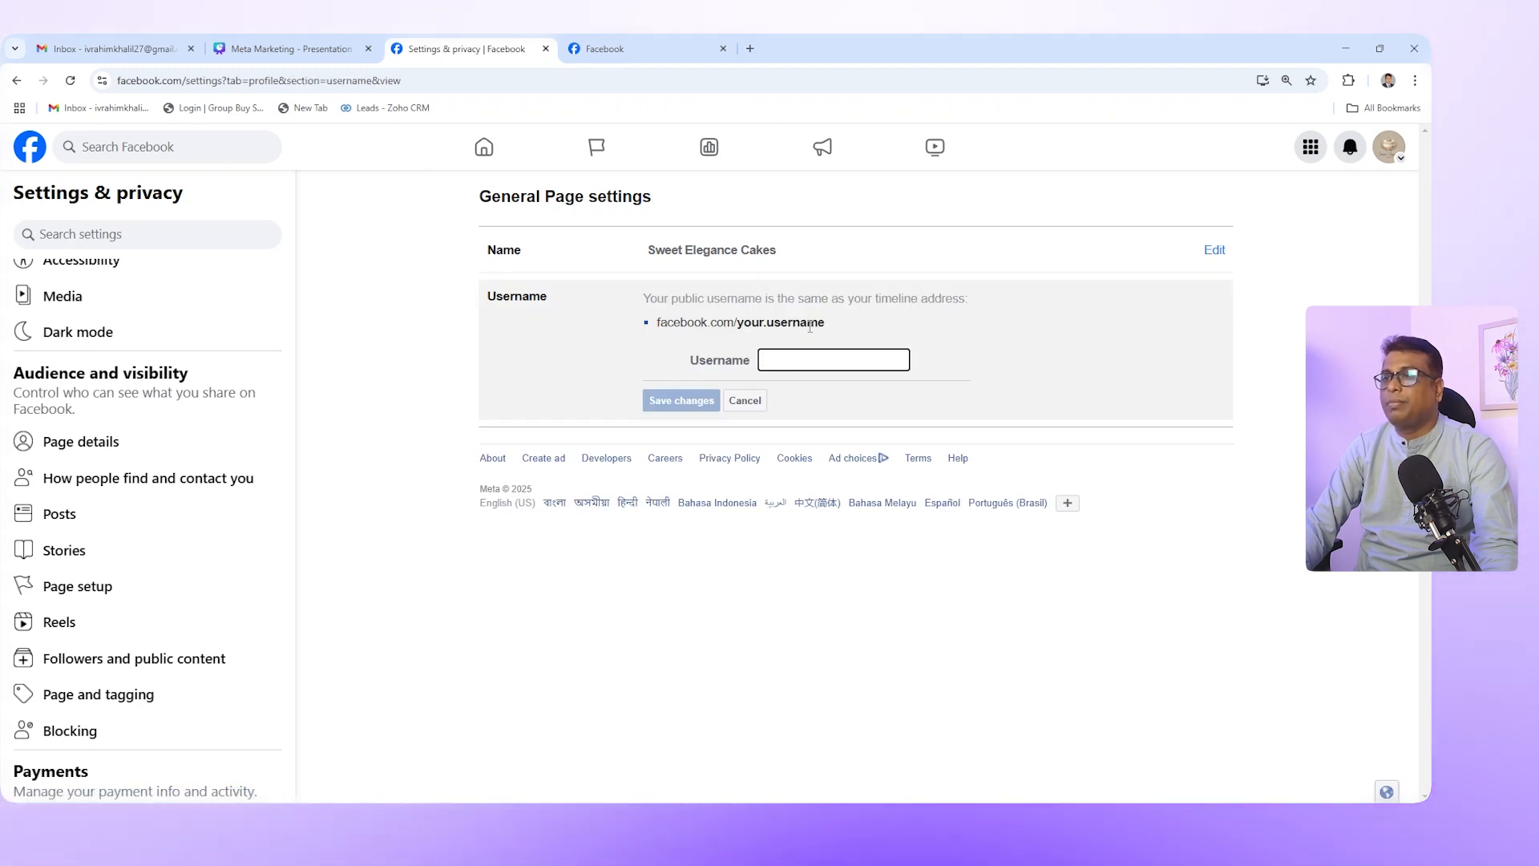
key(ctrl+v)
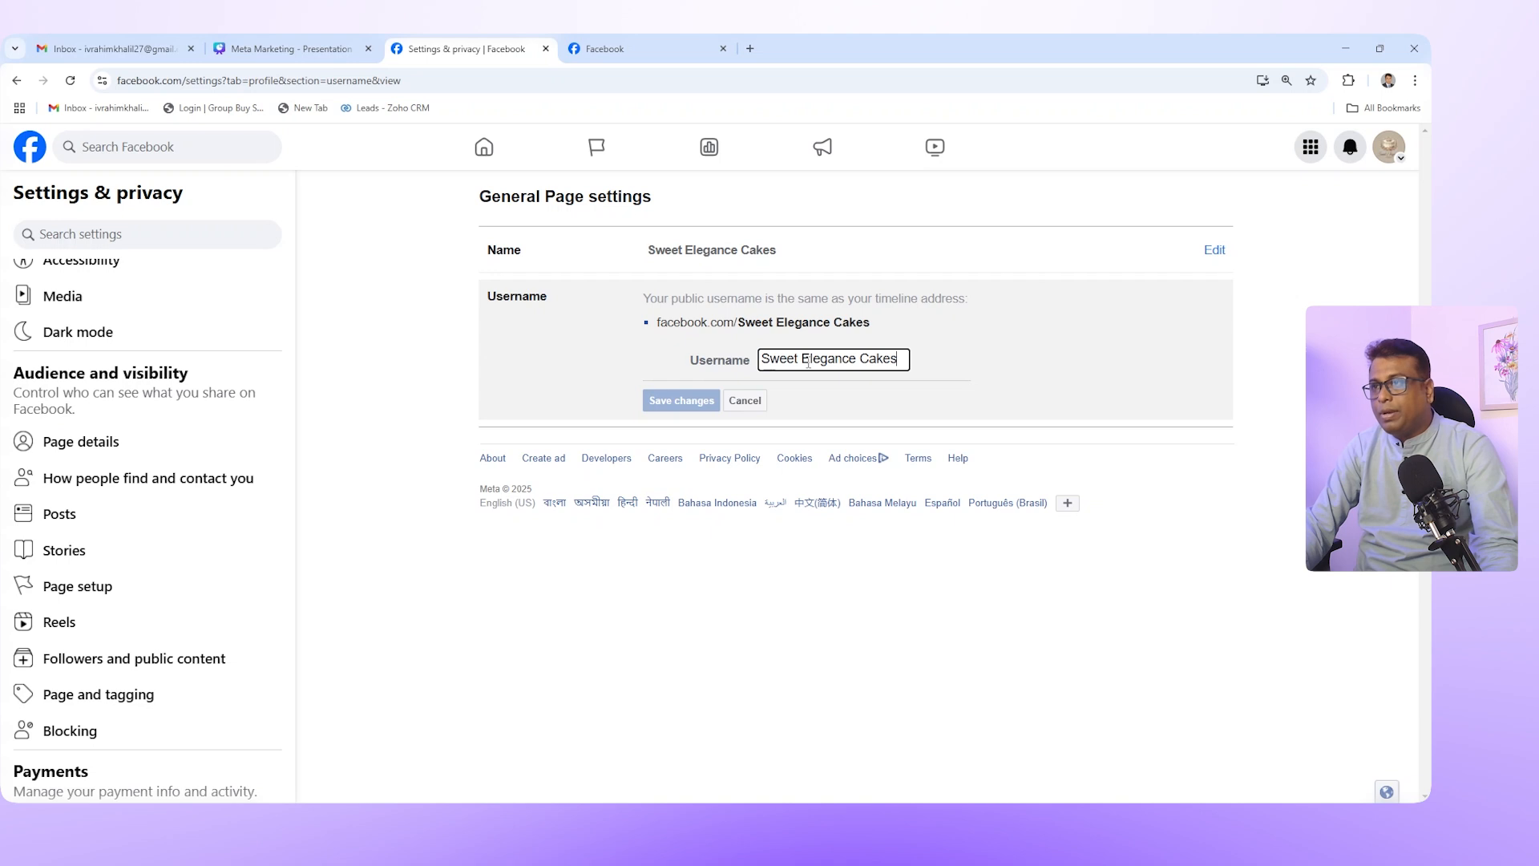
key(BackSpace)
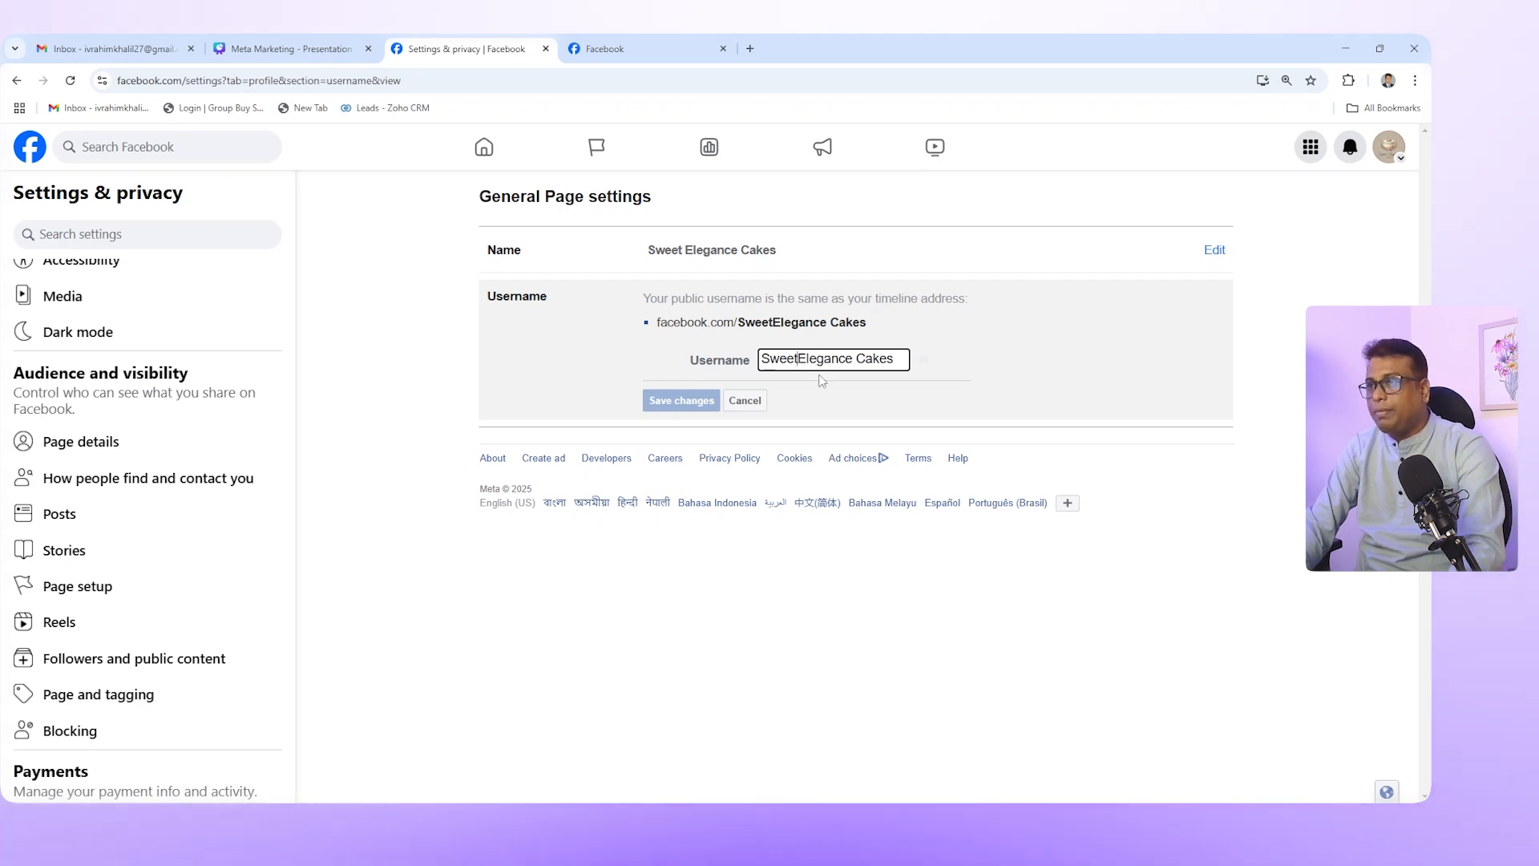
key(BackSpace)
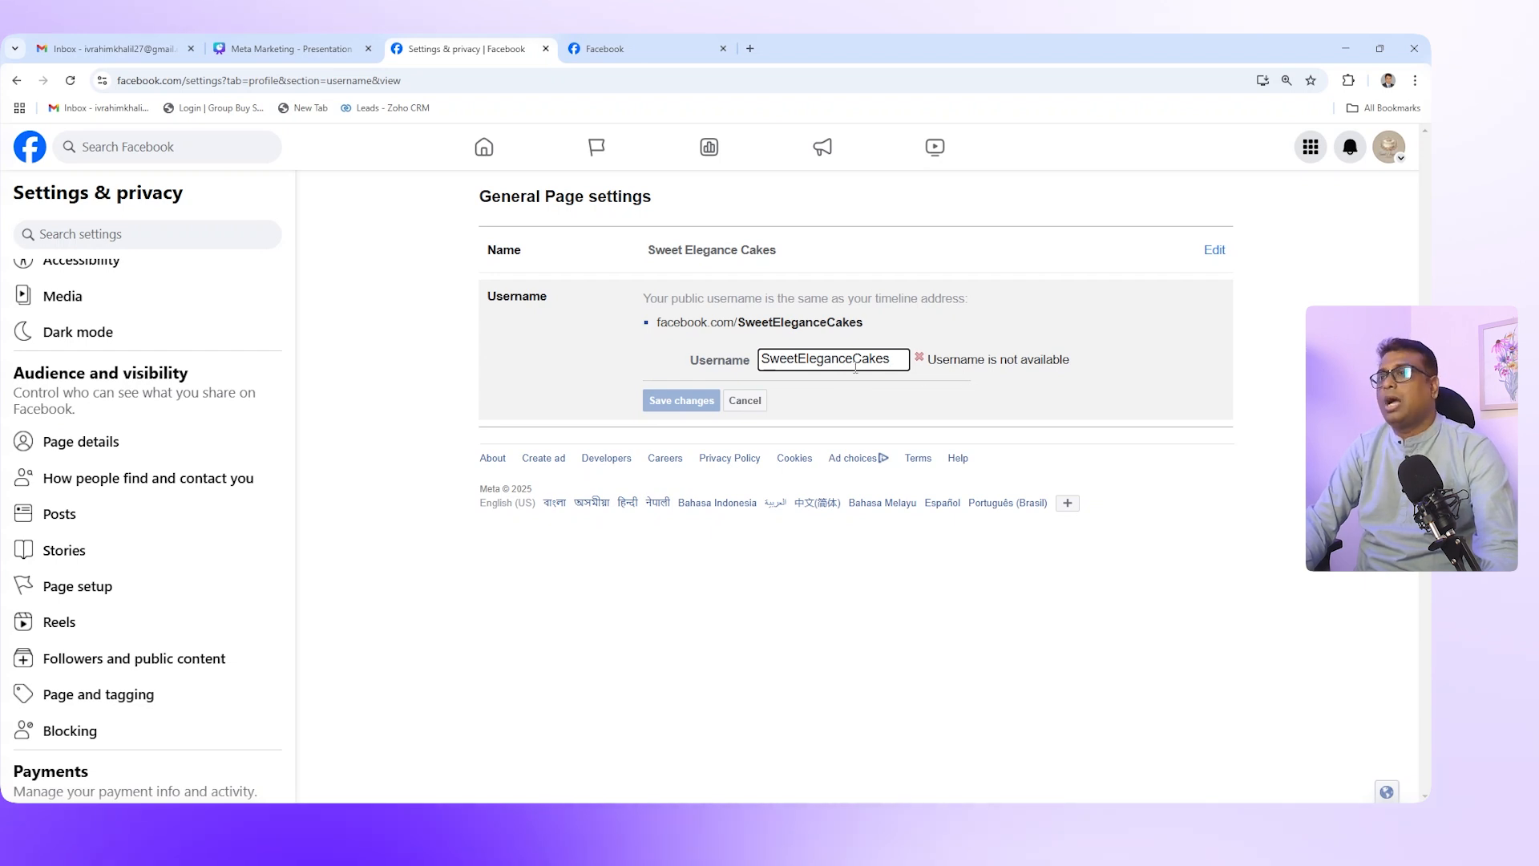
click(660, 322)
drag(787, 327, 862, 335)
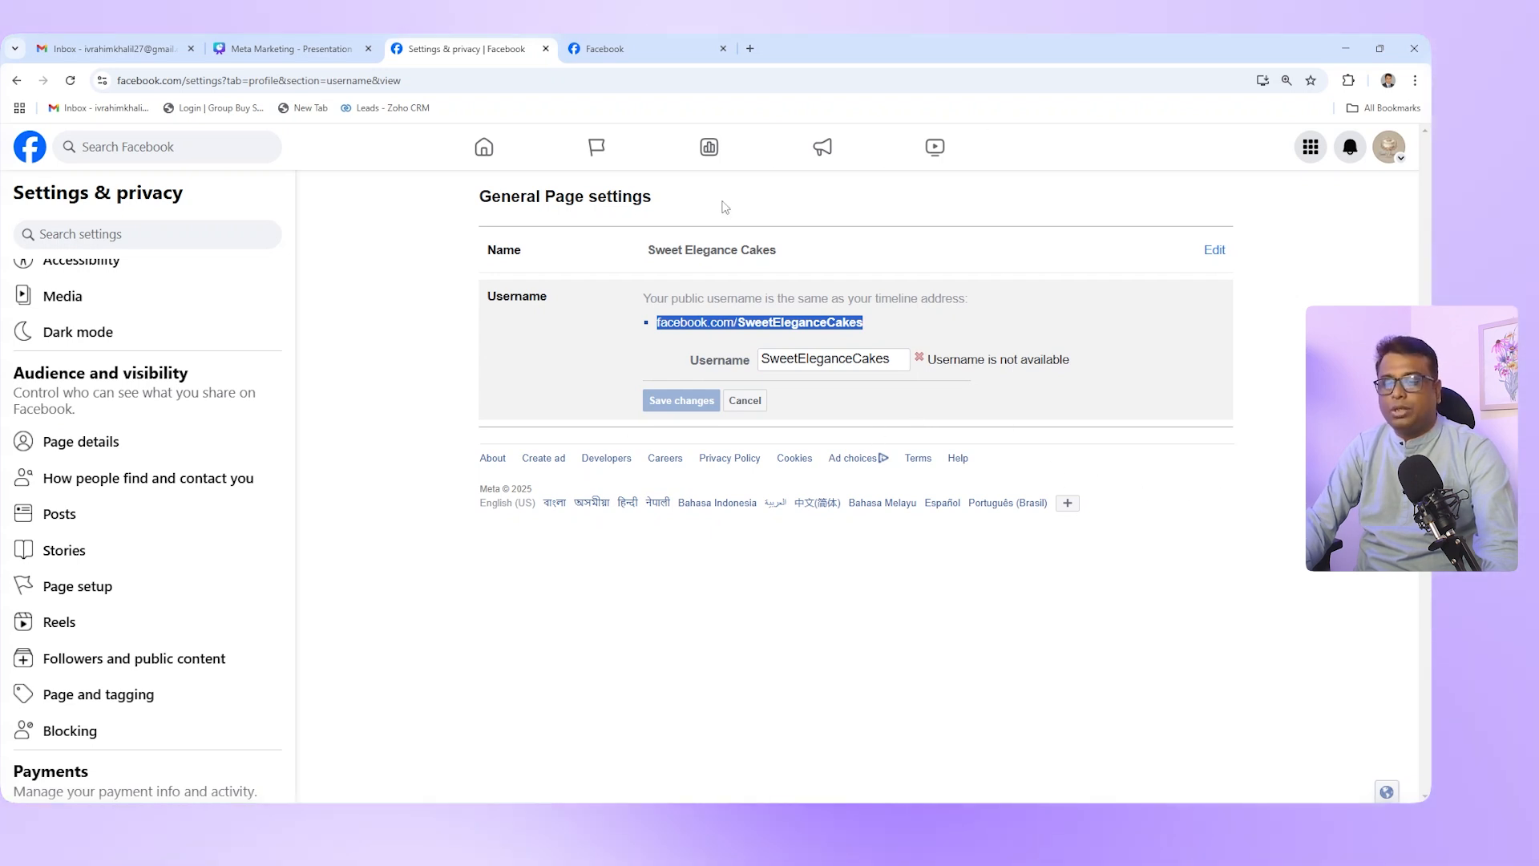
click(1389, 161)
click(1208, 210)
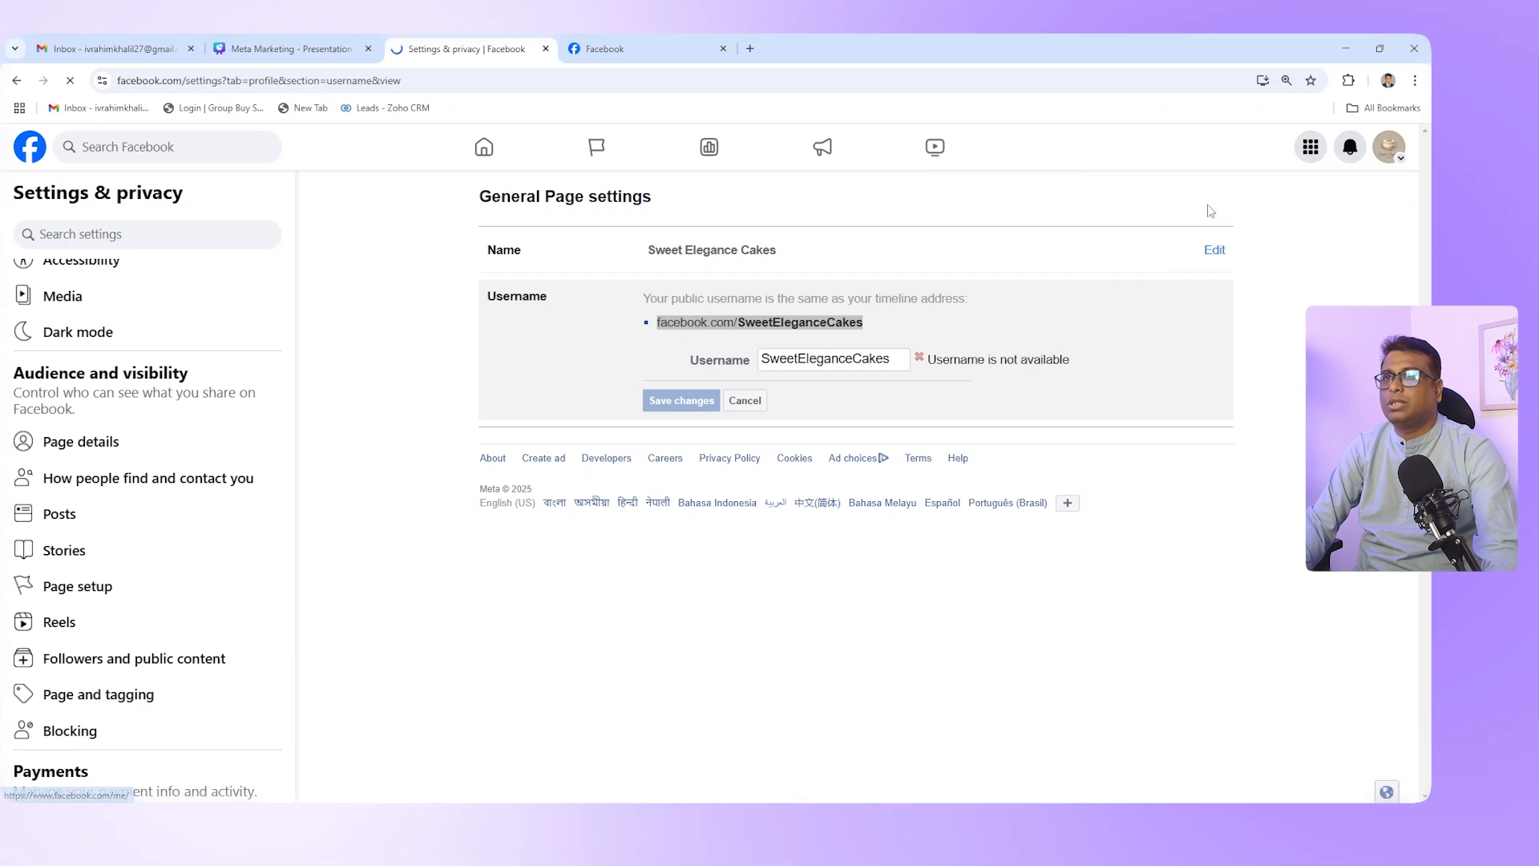
scroll(1286, 497, down, 1)
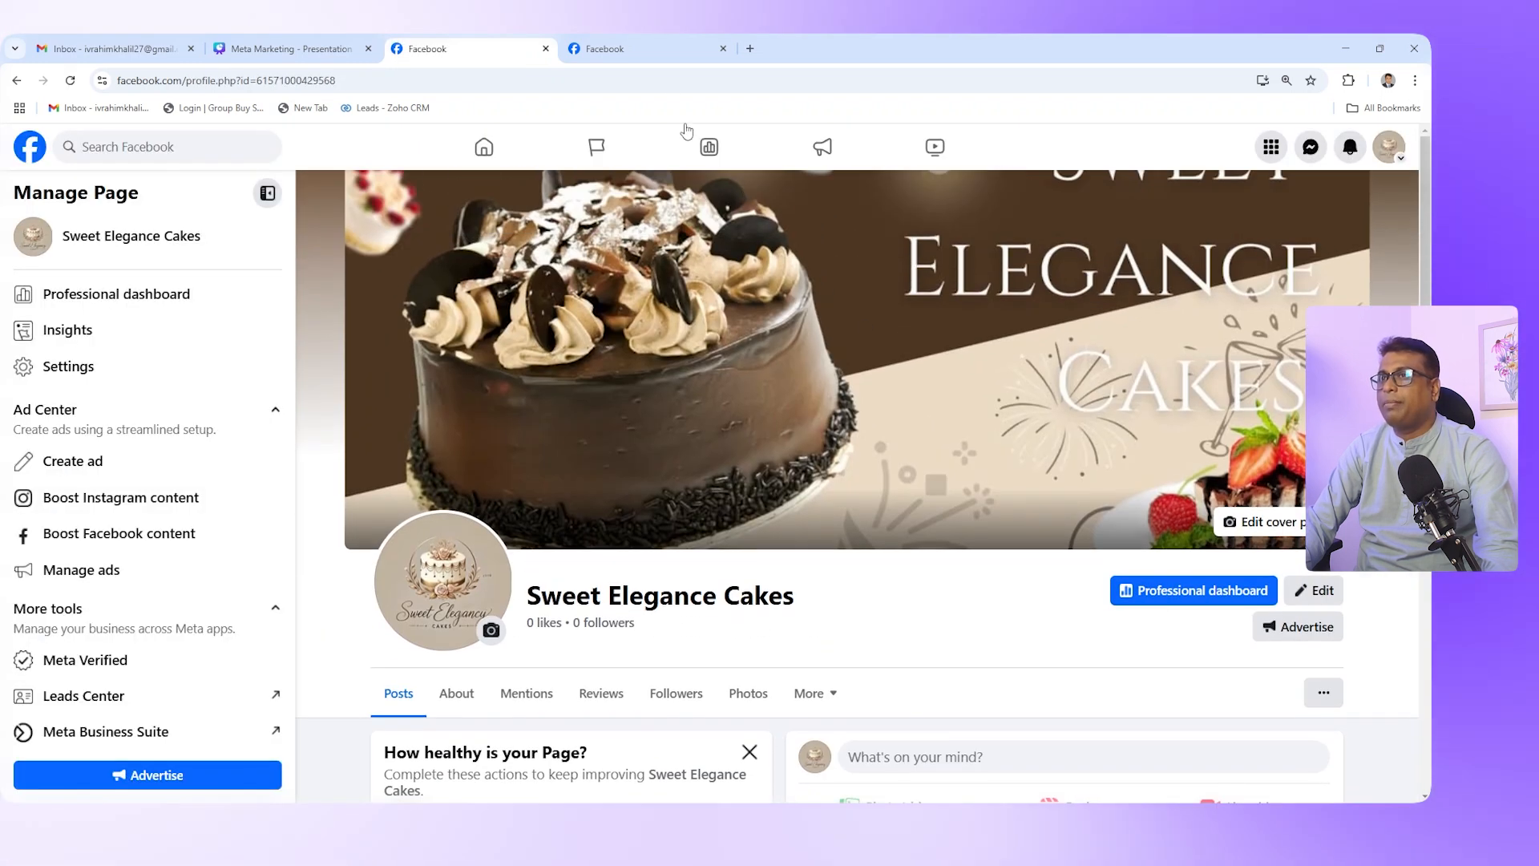
View the Watch Now action button on the other open Page and return to the Sweet Elegance Cakes Page
click(675, 42)
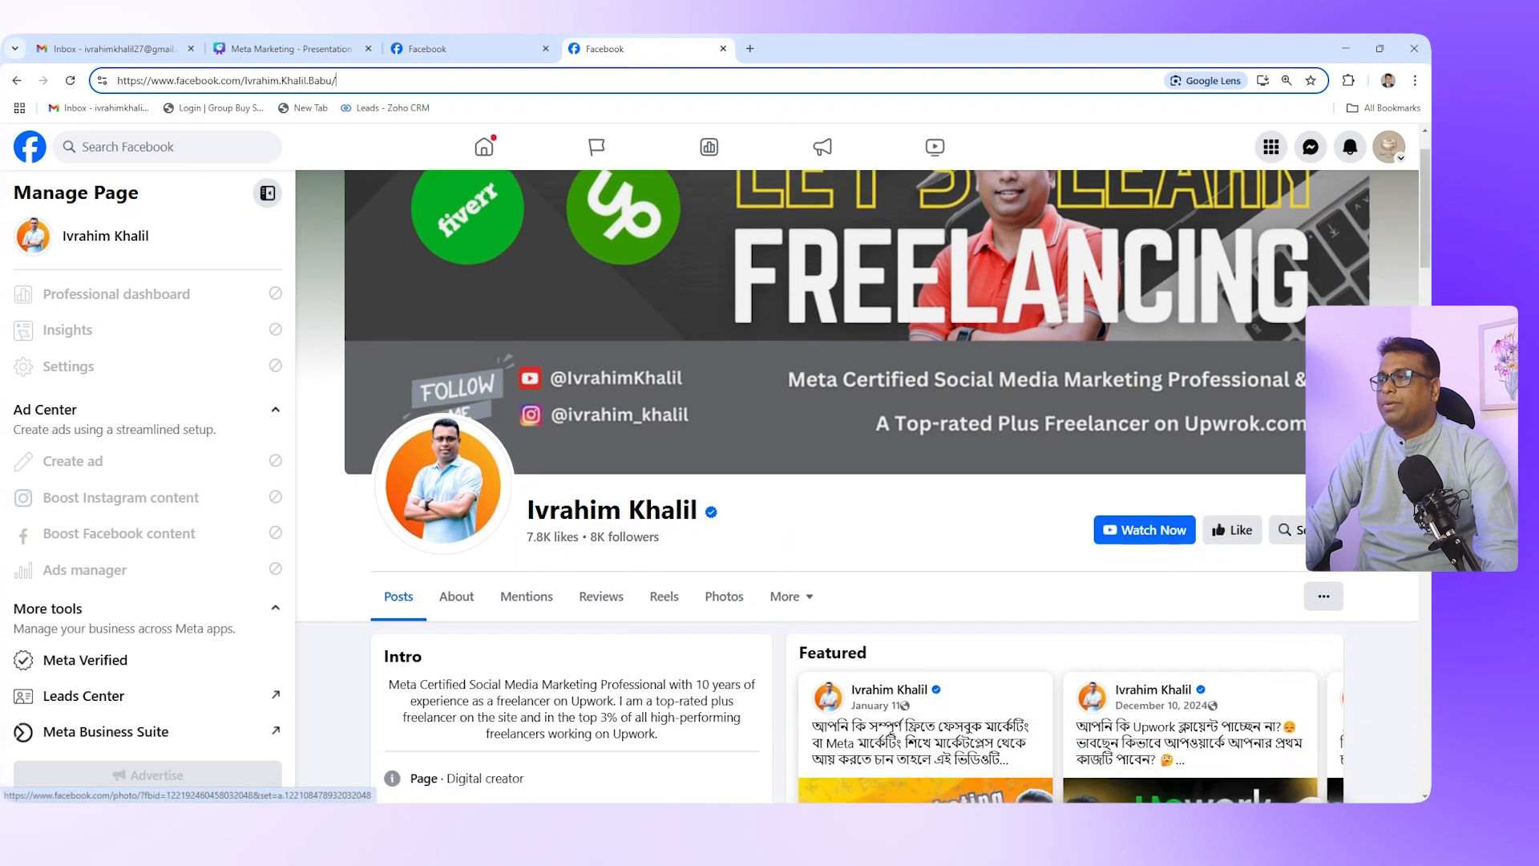
click(1403, 668)
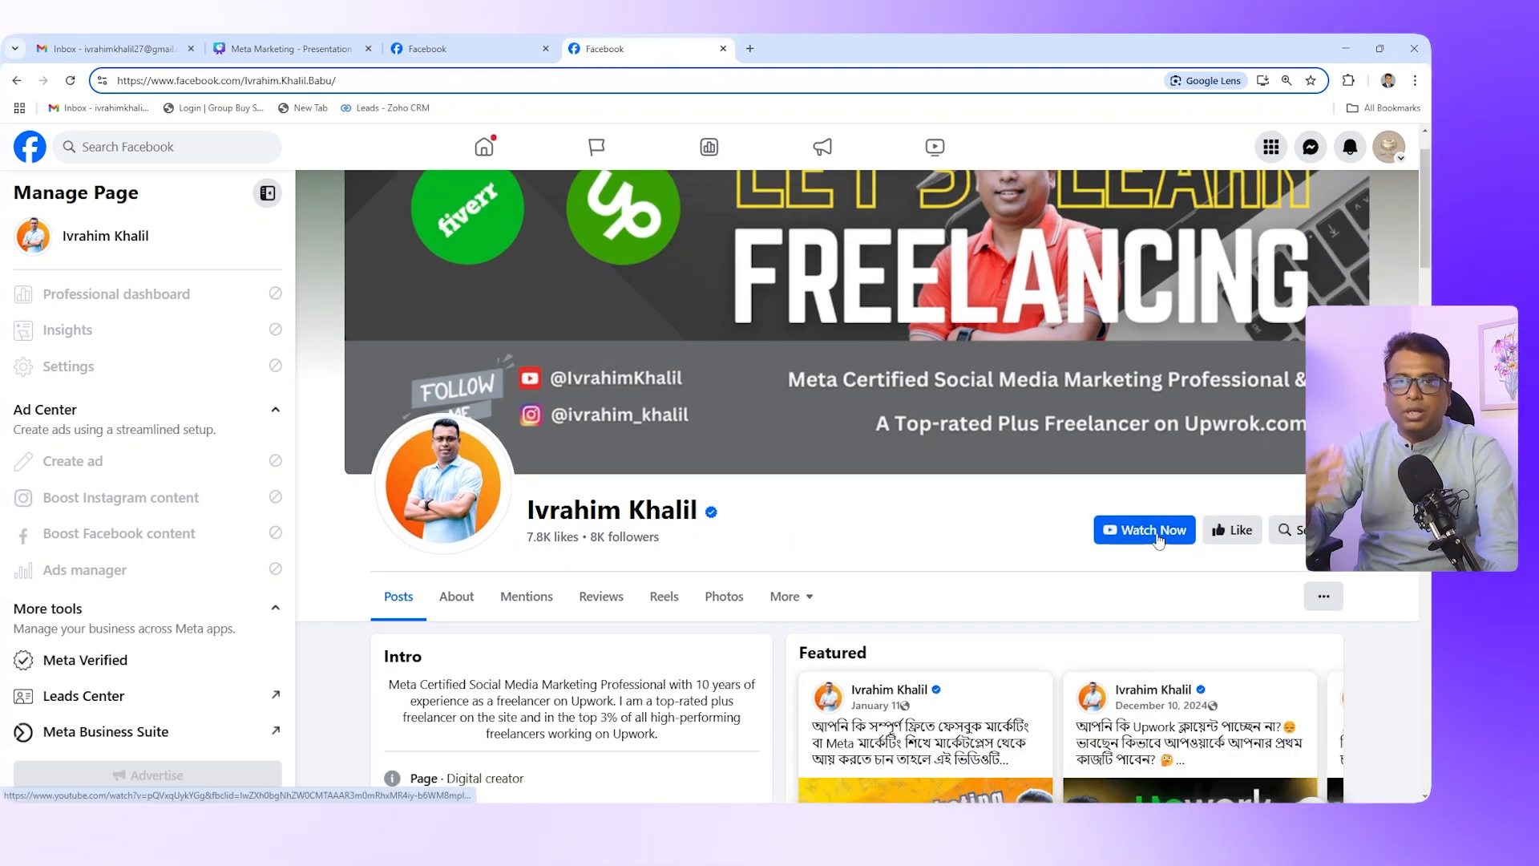
scroll(1157, 540, up, 1)
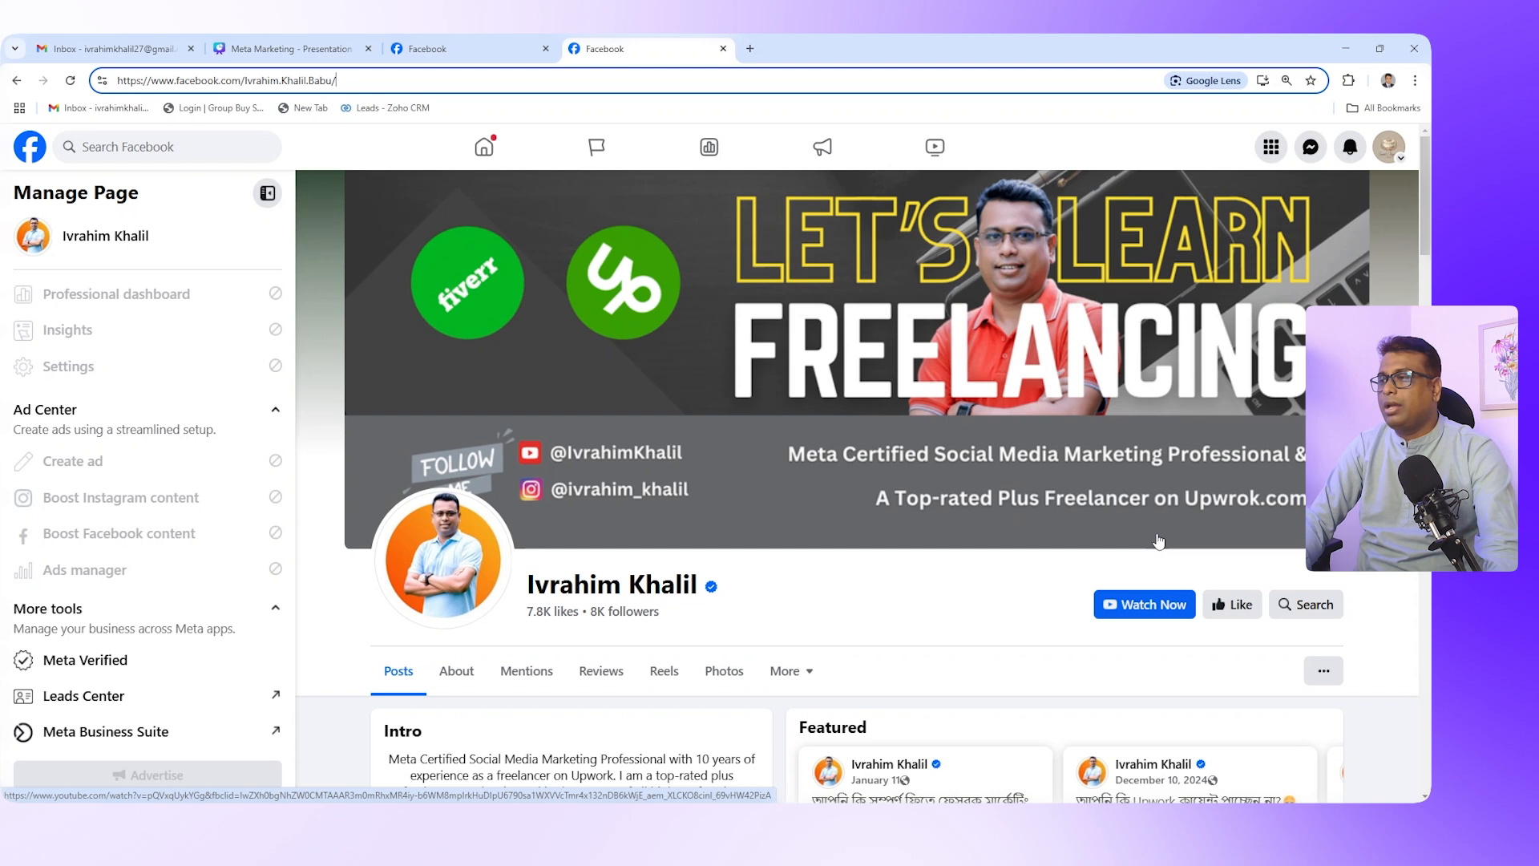
scroll(1133, 532, down, 1)
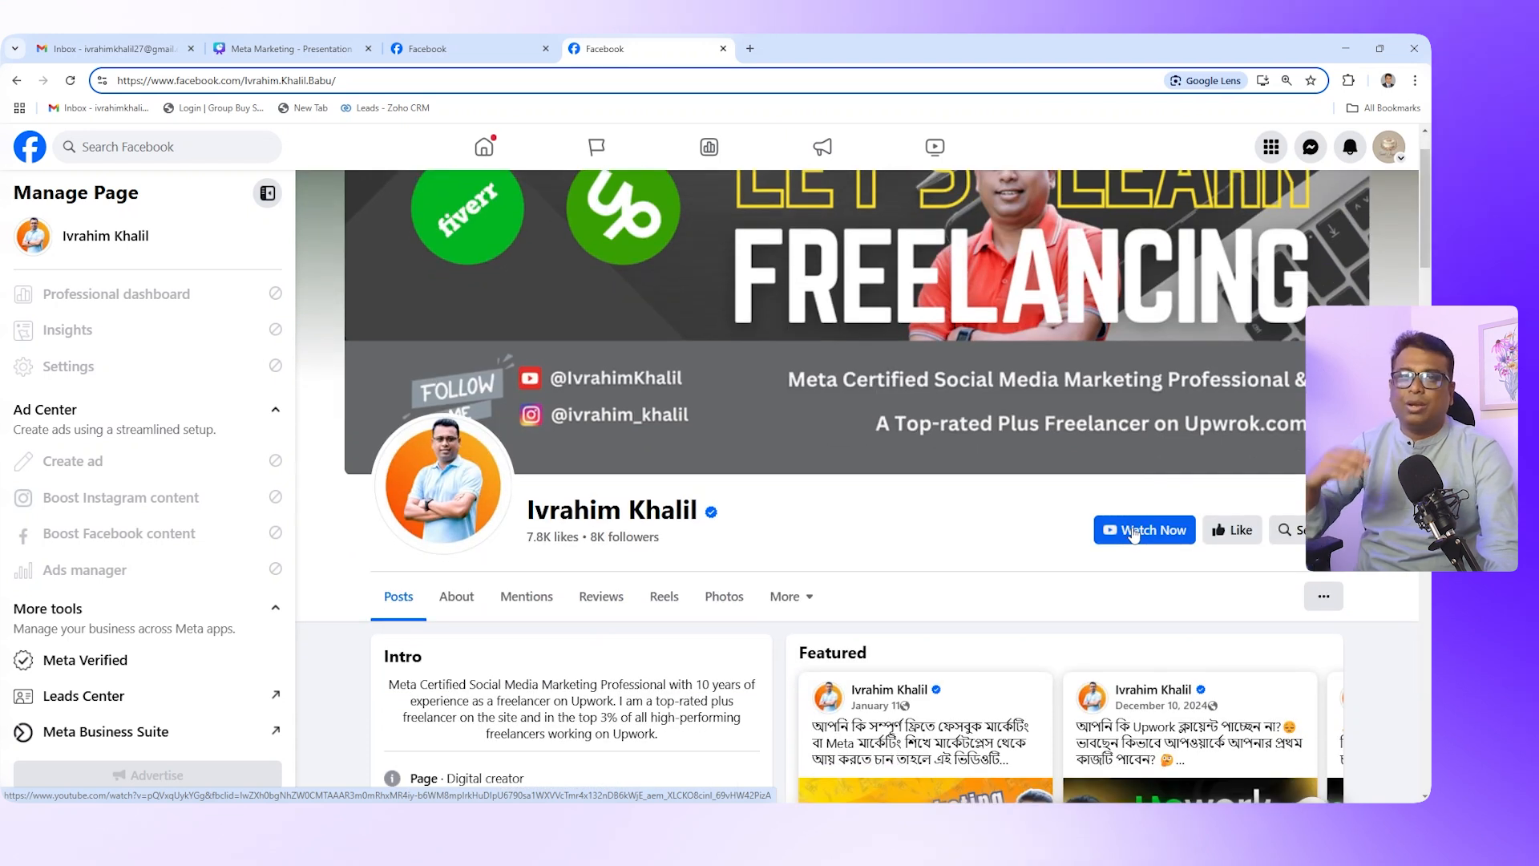
click(464, 53)
scroll(913, 445, up, 2)
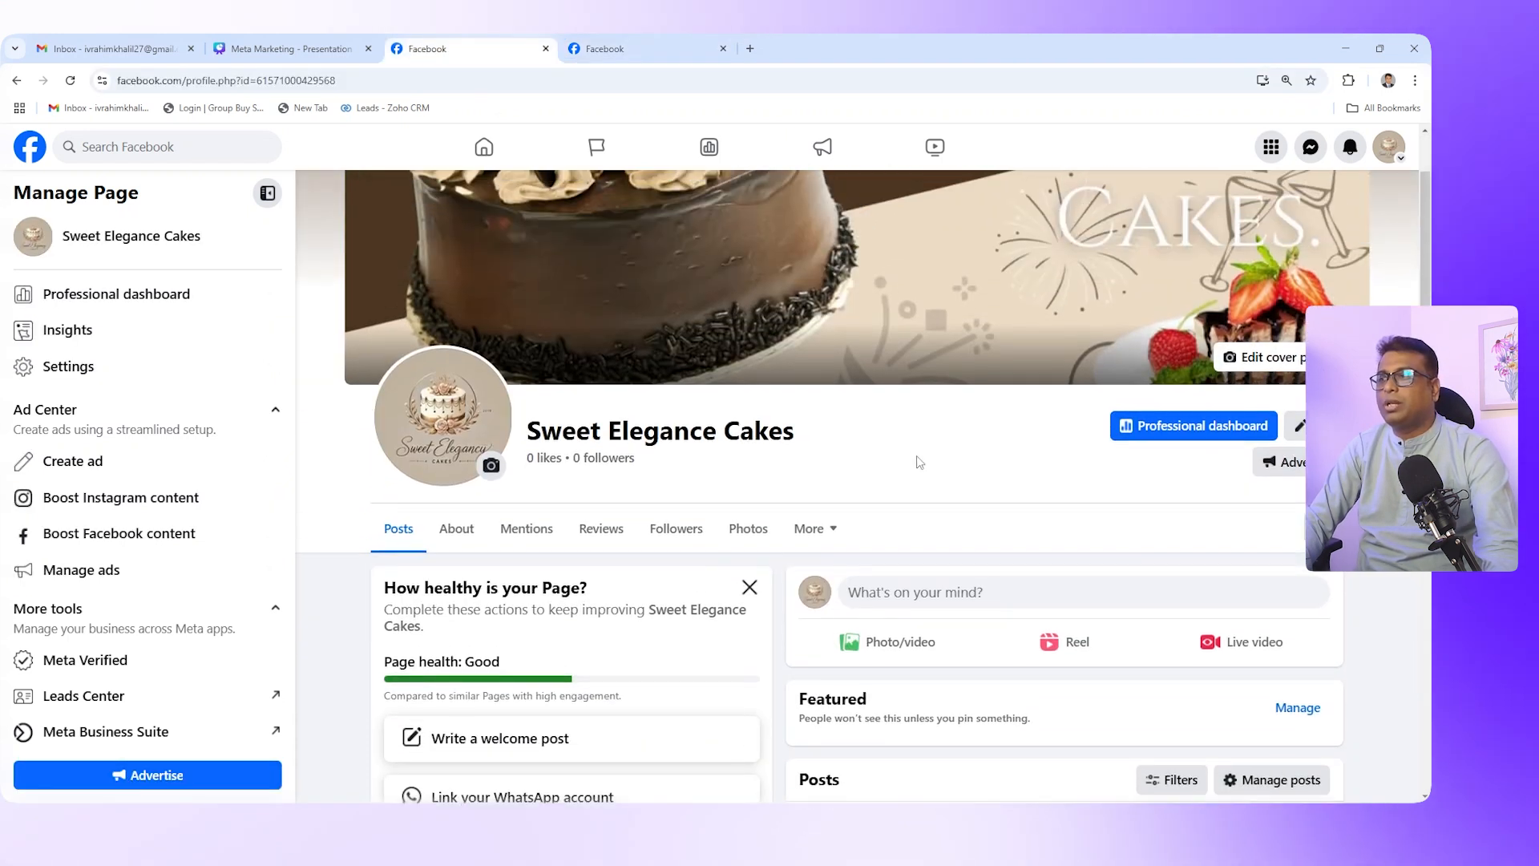
Start changing the Page's action button and review the available button options
click(1362, 461)
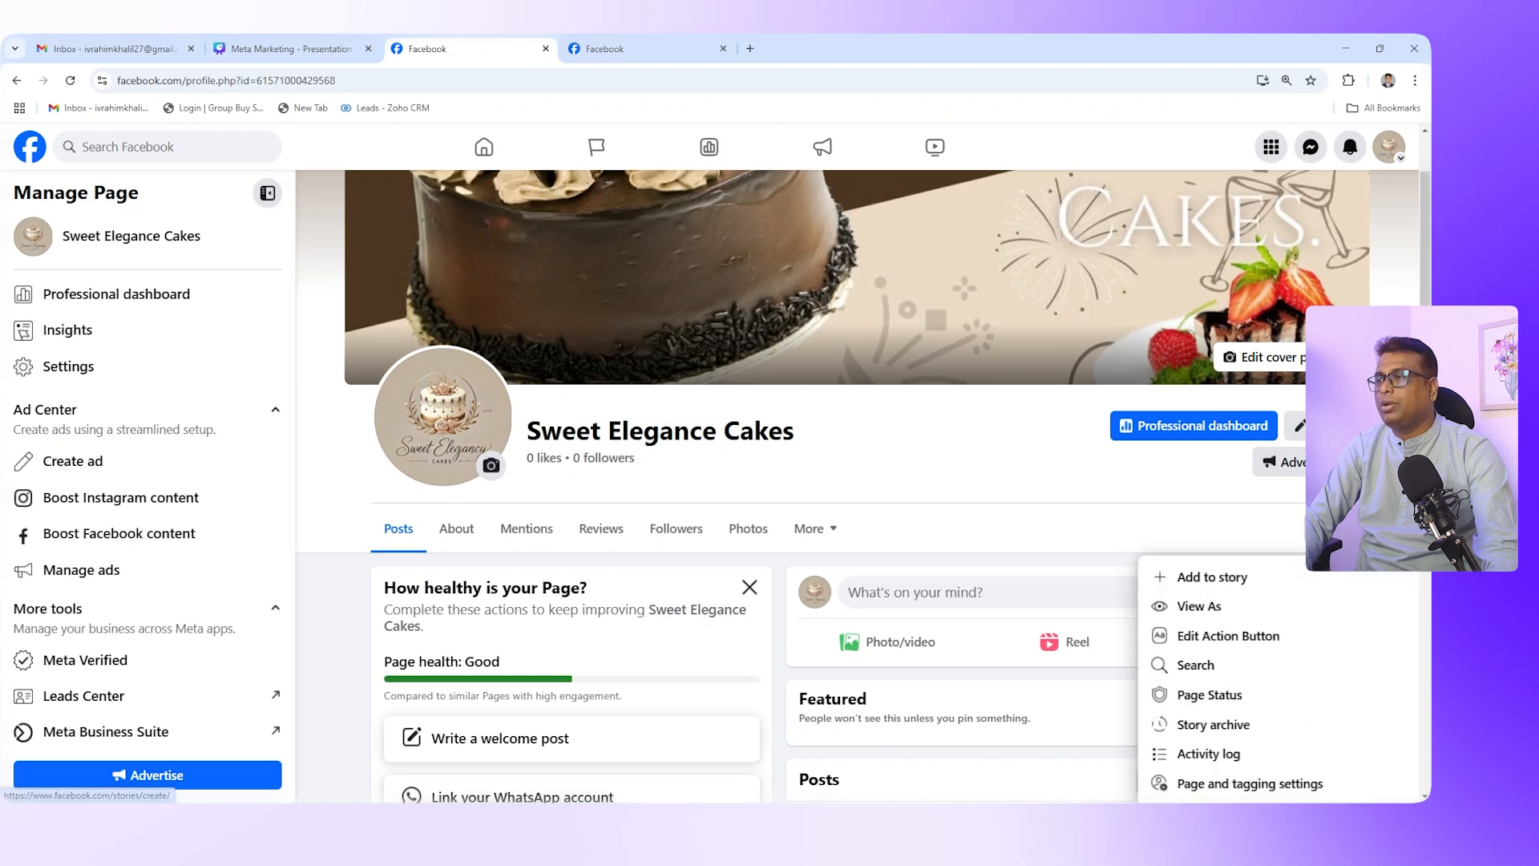
scroll(1257, 484, down, 2)
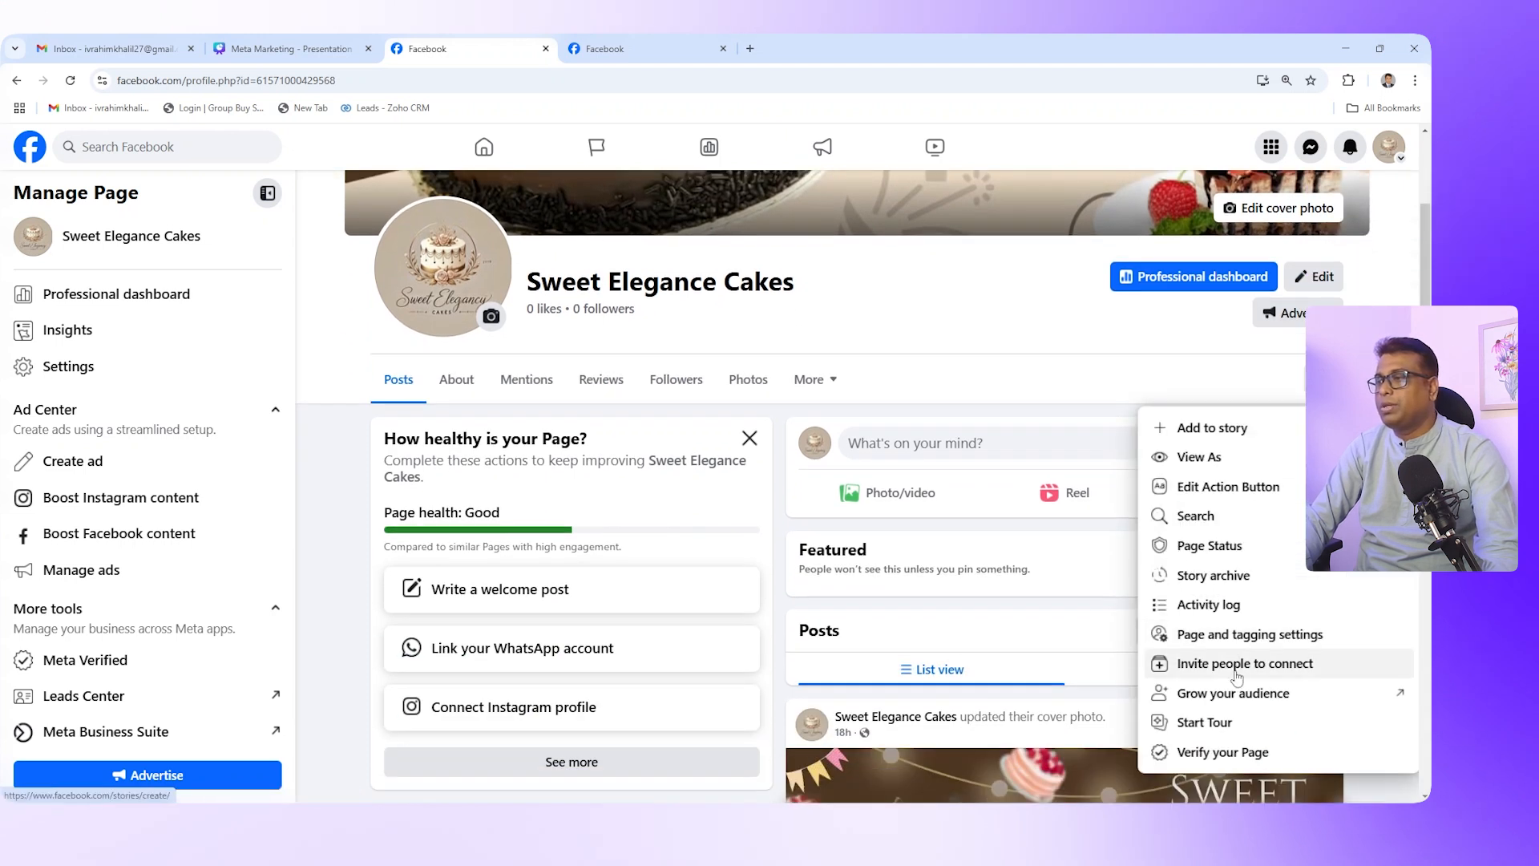
click(1247, 496)
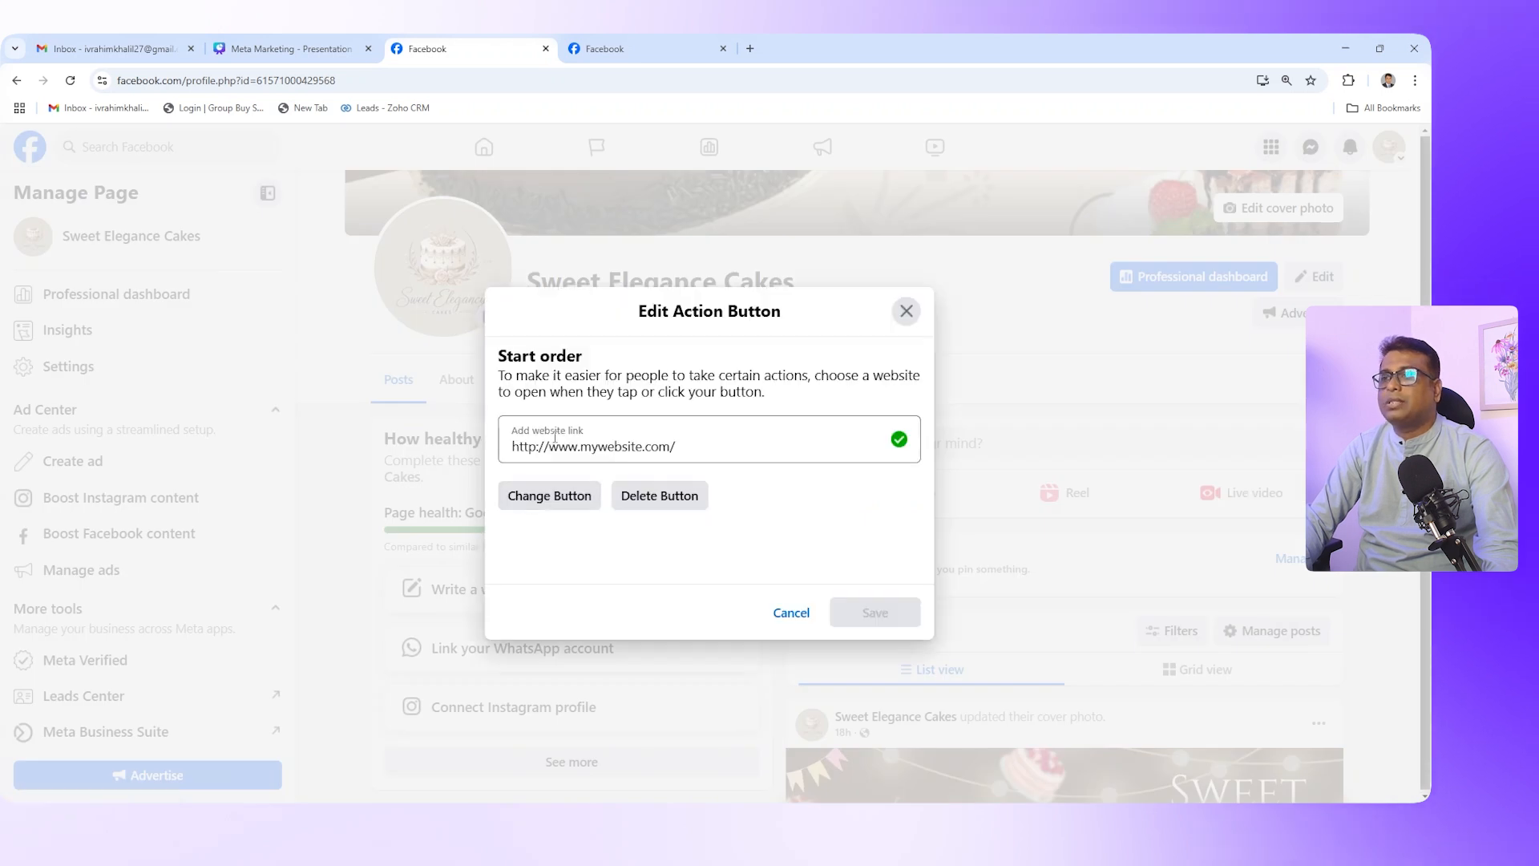
click(557, 497)
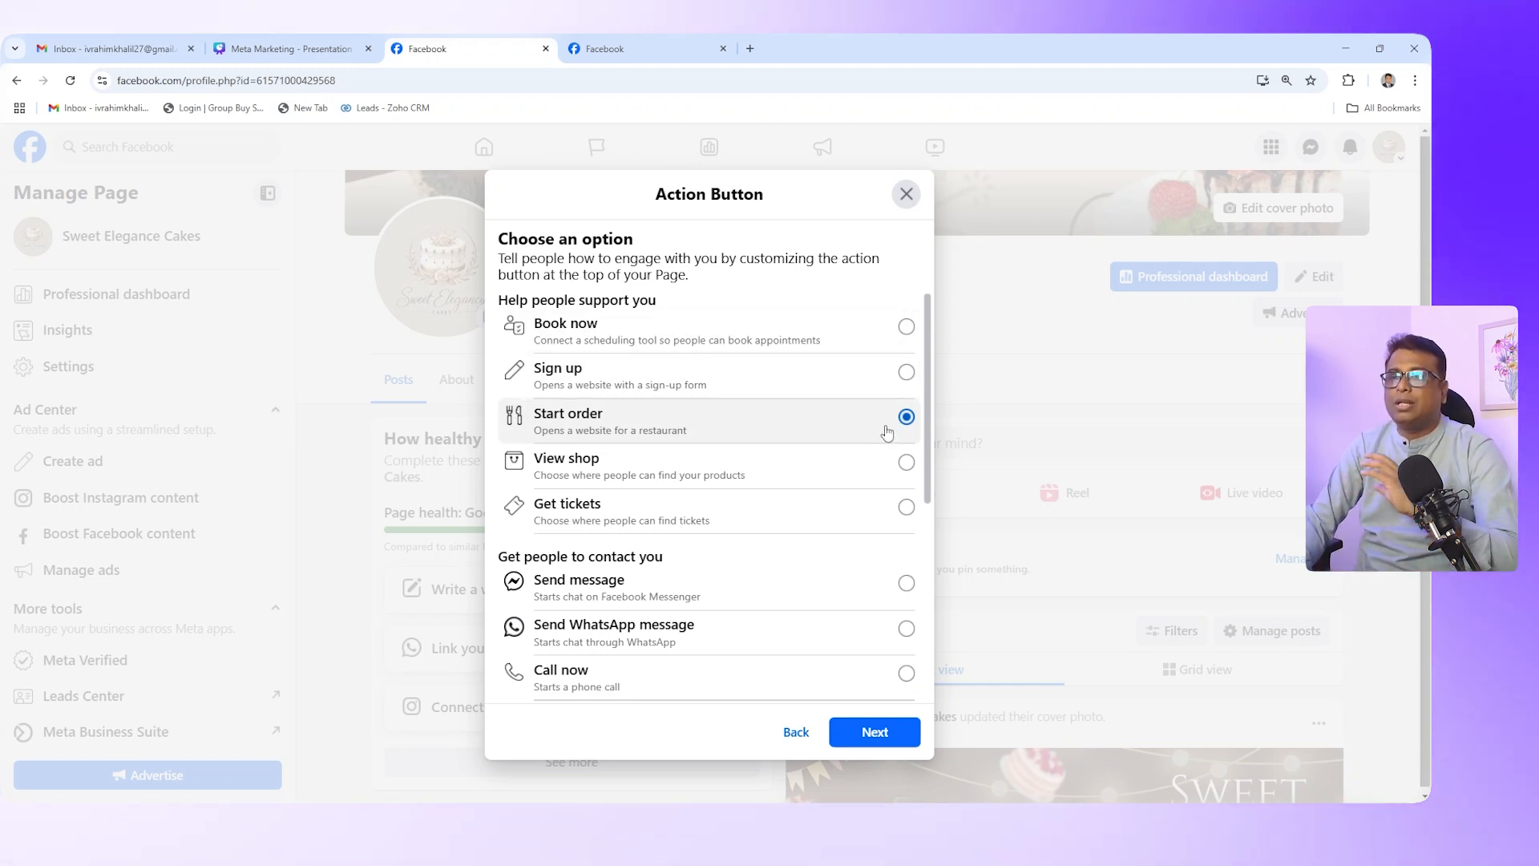
scroll(888, 433, down, 5)
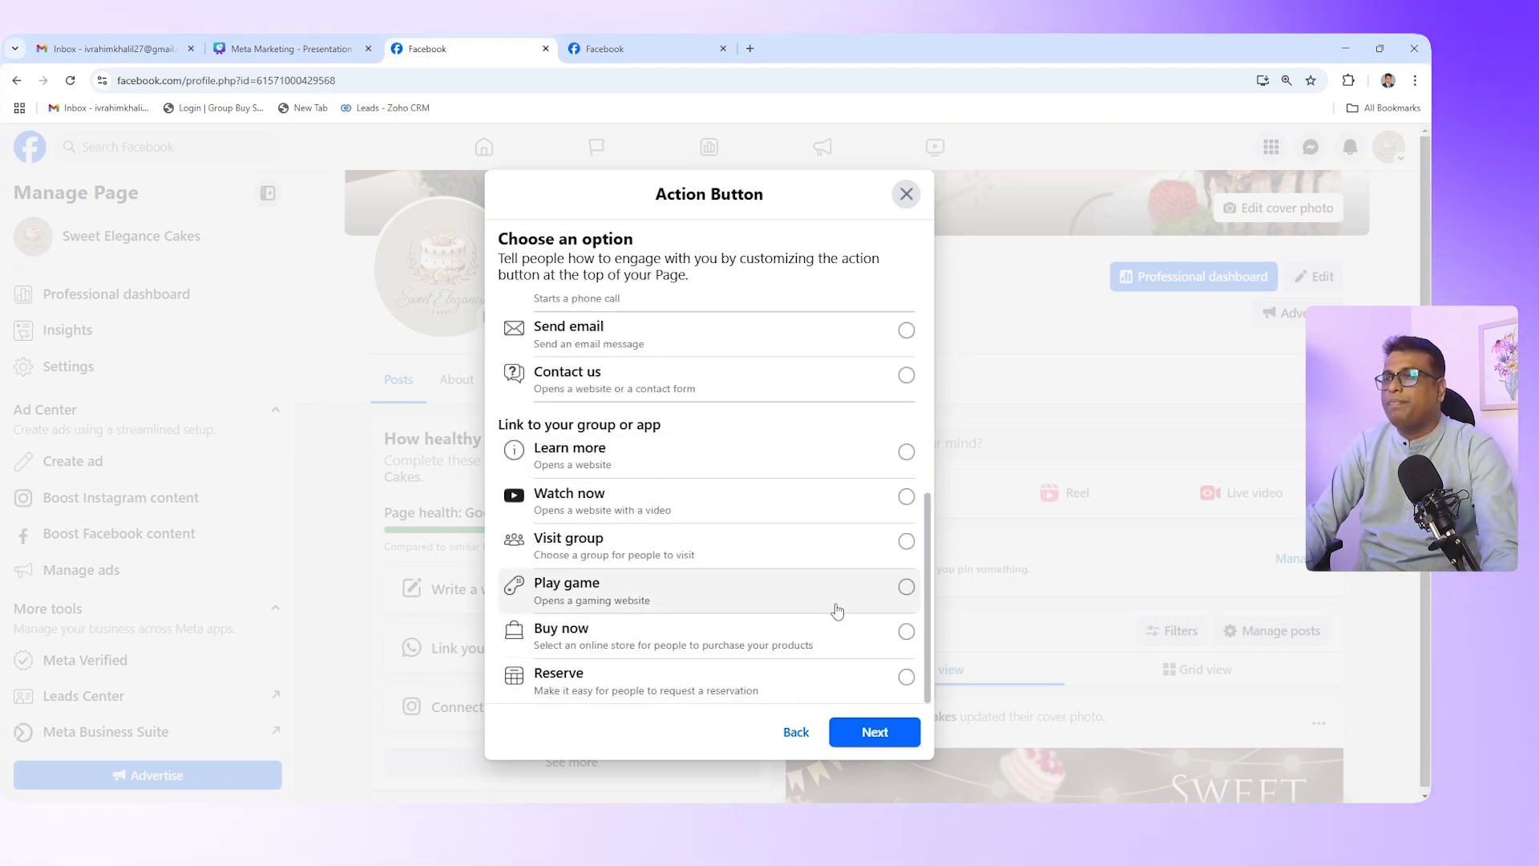
scroll(837, 611, up, 5)
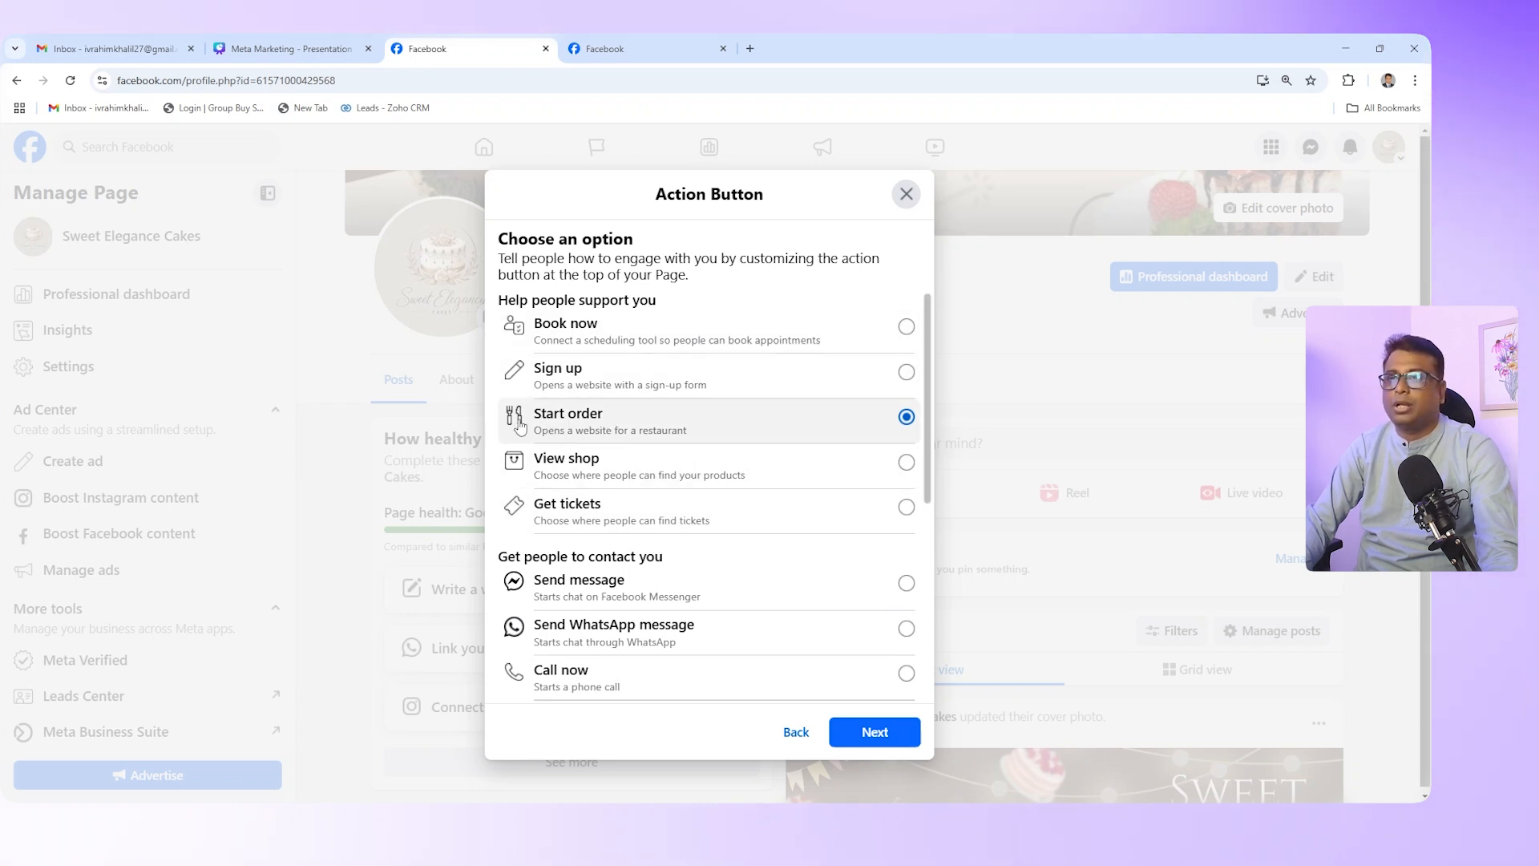
scroll(807, 470, down, 5)
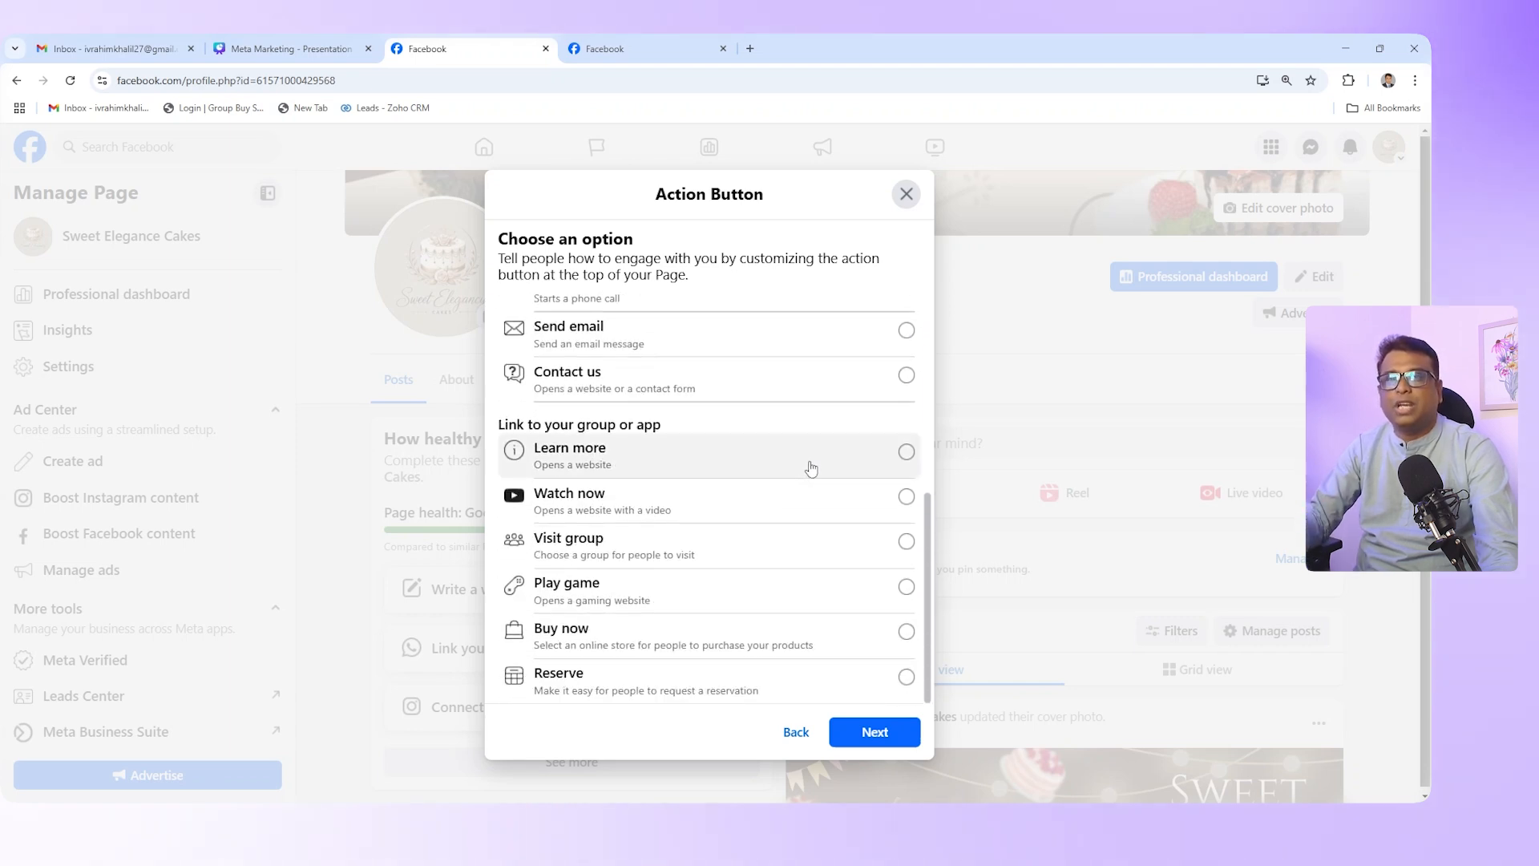
Select Watch now as the action button, view its website link field, and close the dialog without saving
click(904, 495)
click(873, 731)
click(620, 446)
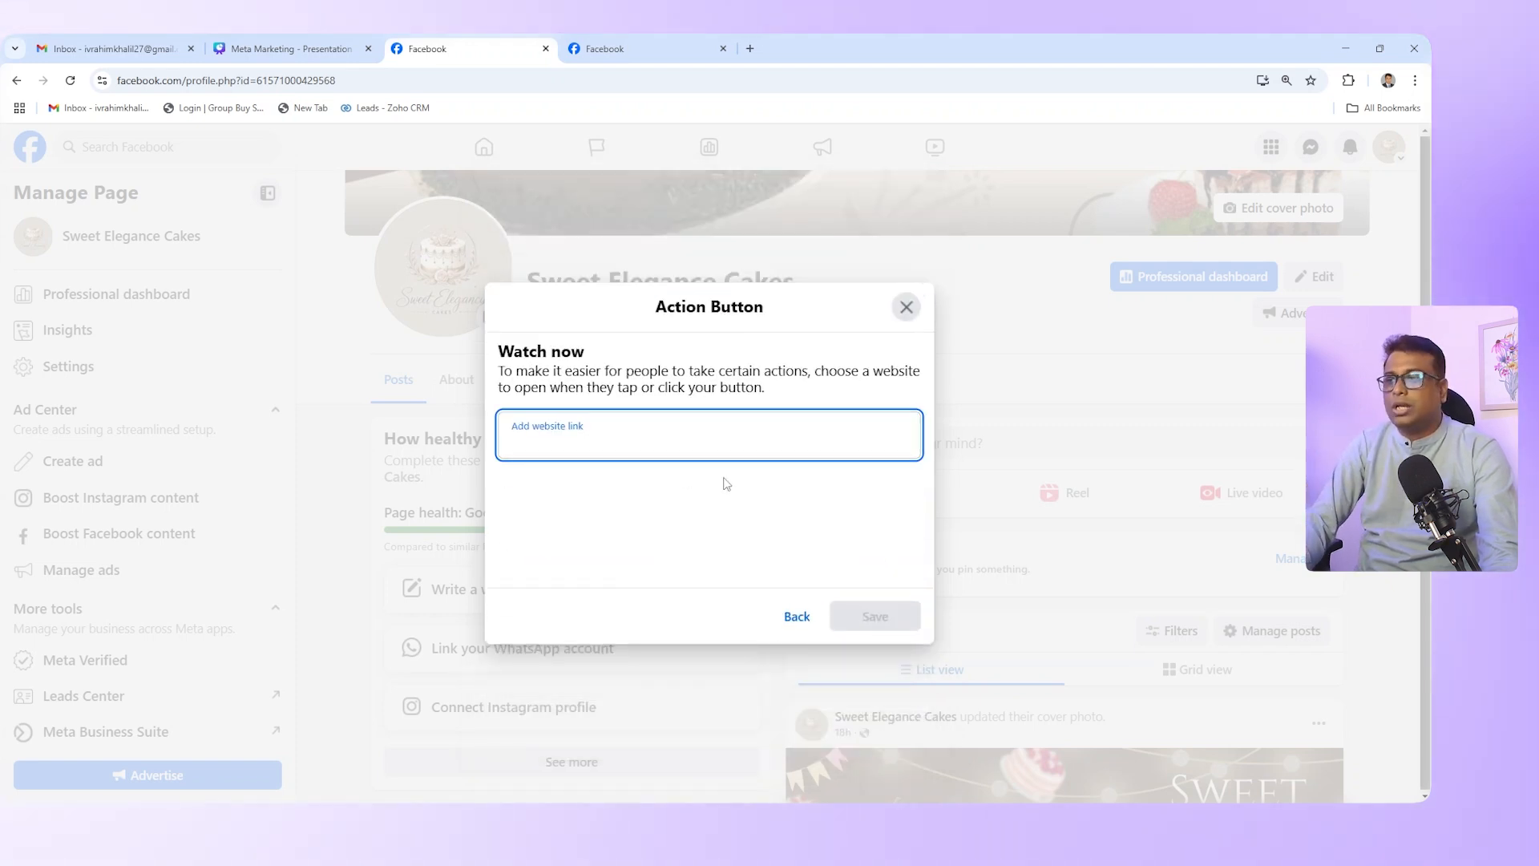
click(906, 306)
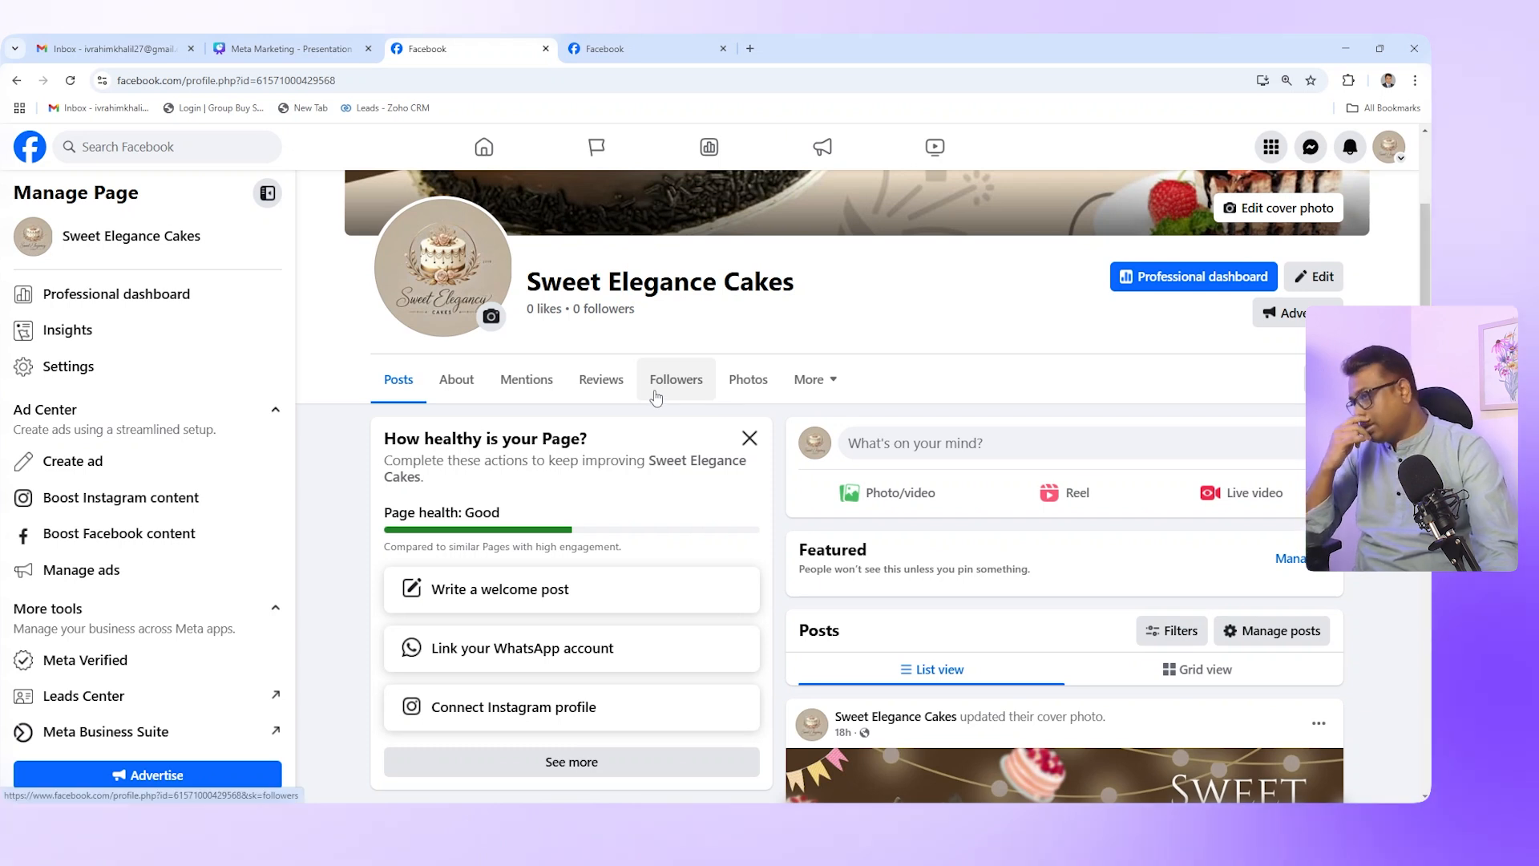
Open How people find and contact you in the Page's Settings & privacy and read the search engine setting
scroll(695, 393, up, 3)
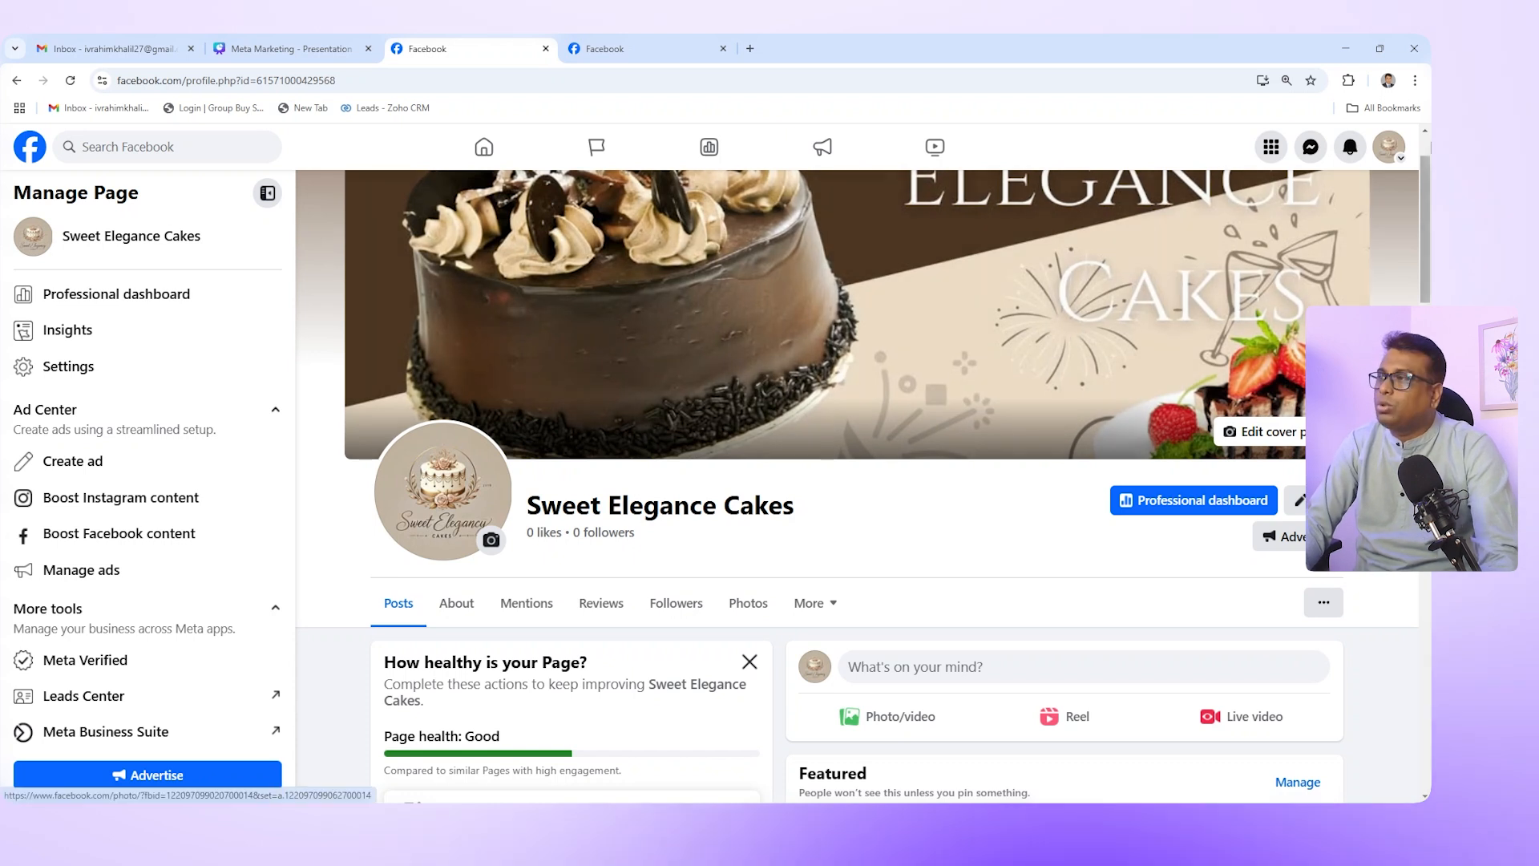
click(1387, 147)
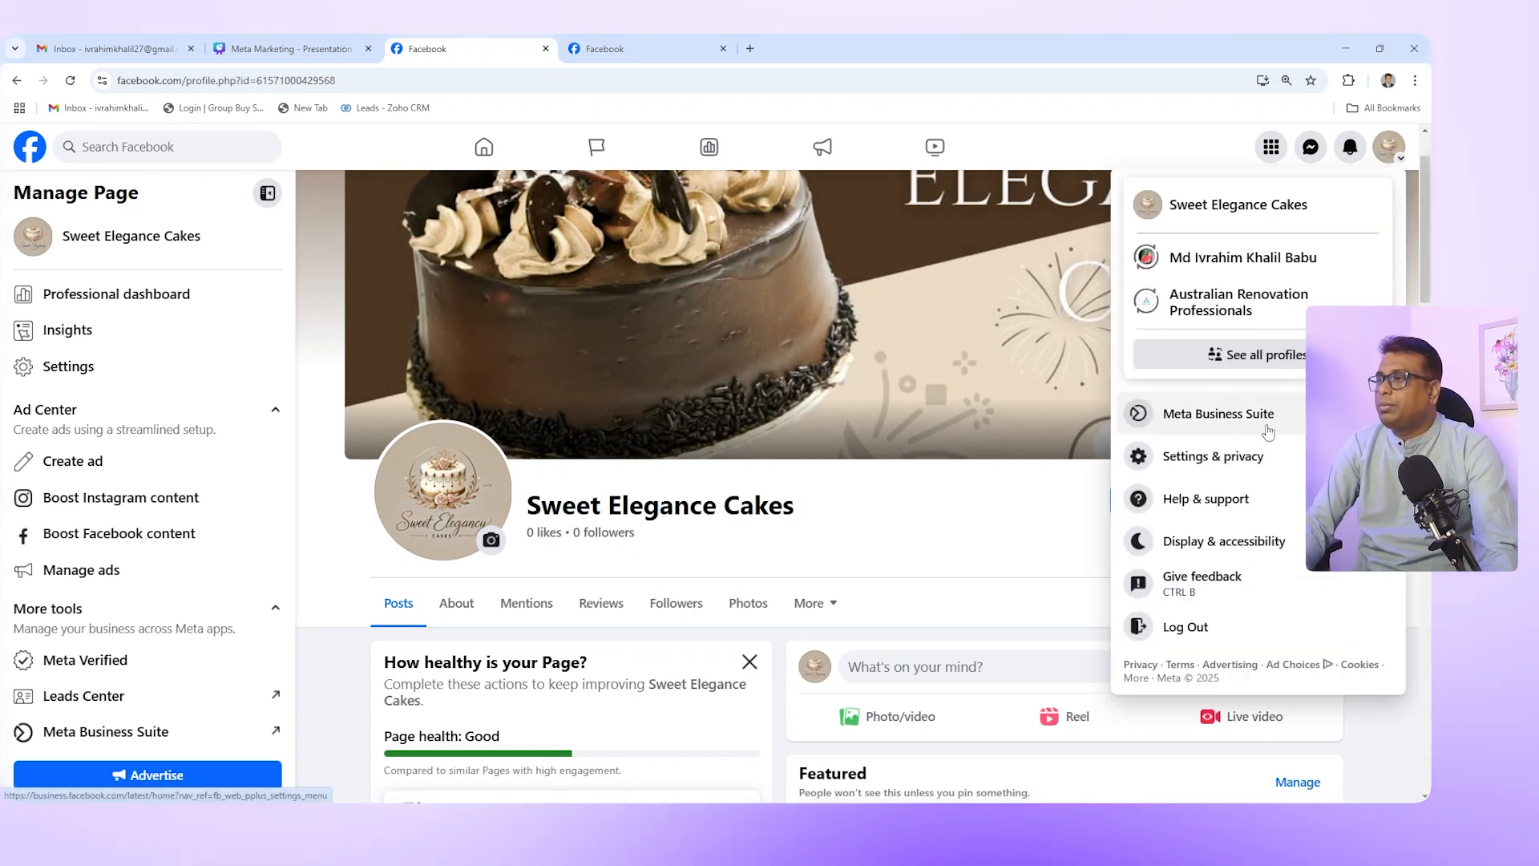
click(1301, 469)
click(1183, 242)
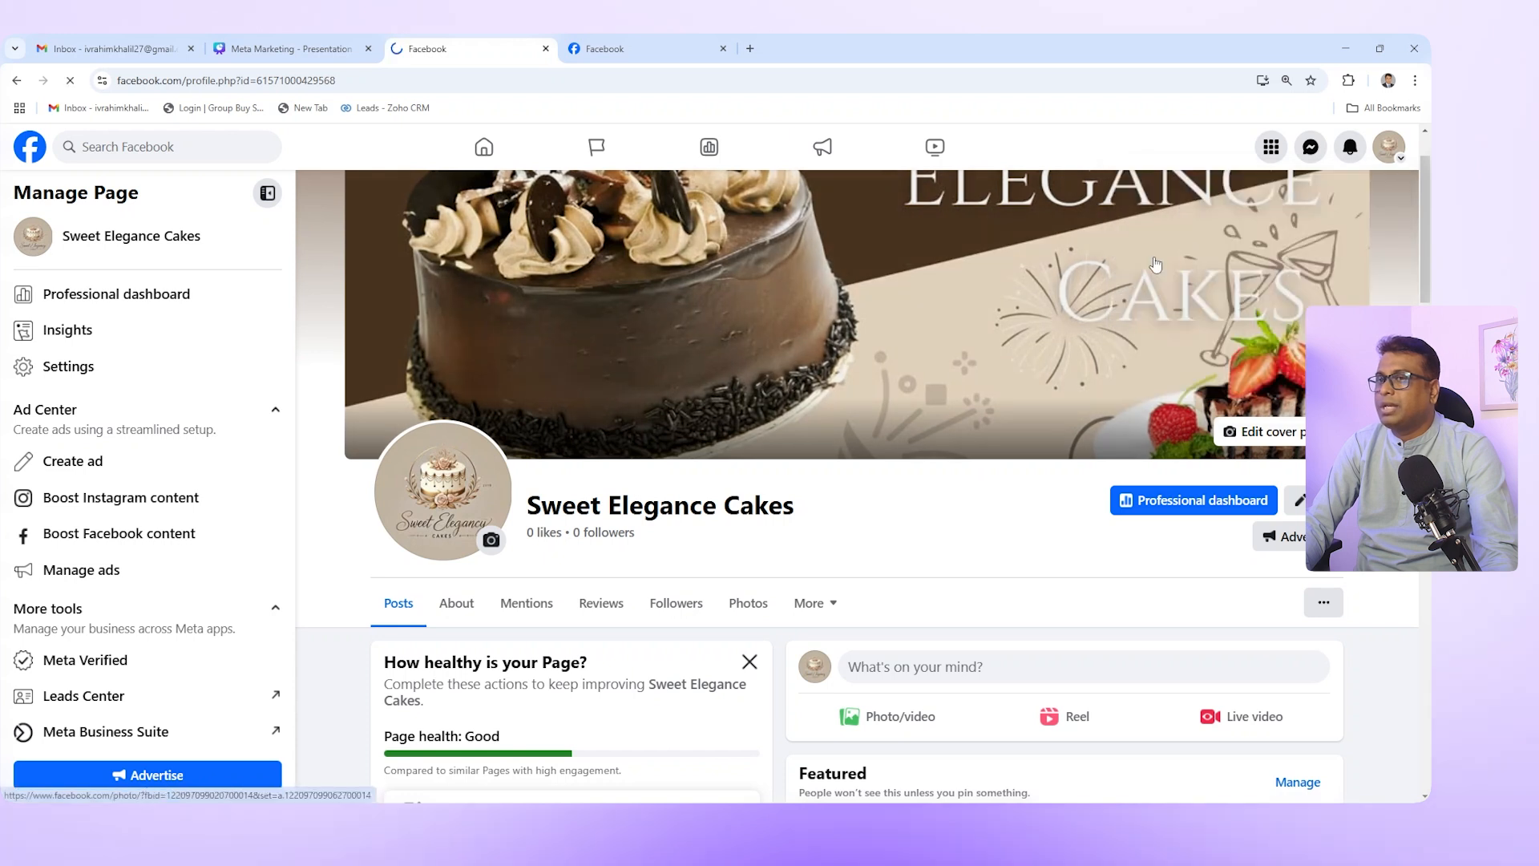
scroll(236, 470, down, 1)
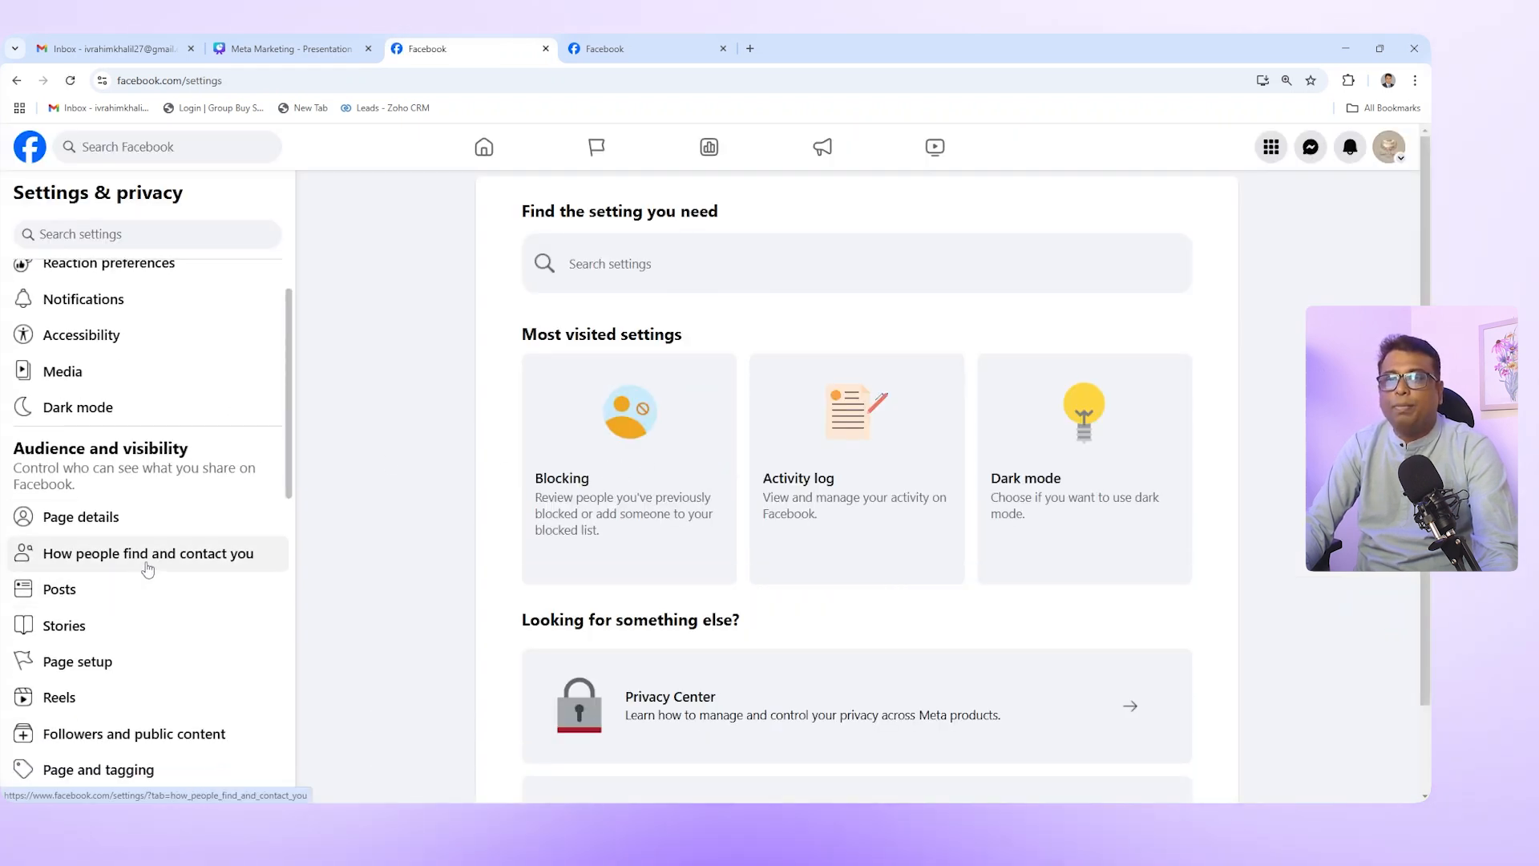
click(217, 568)
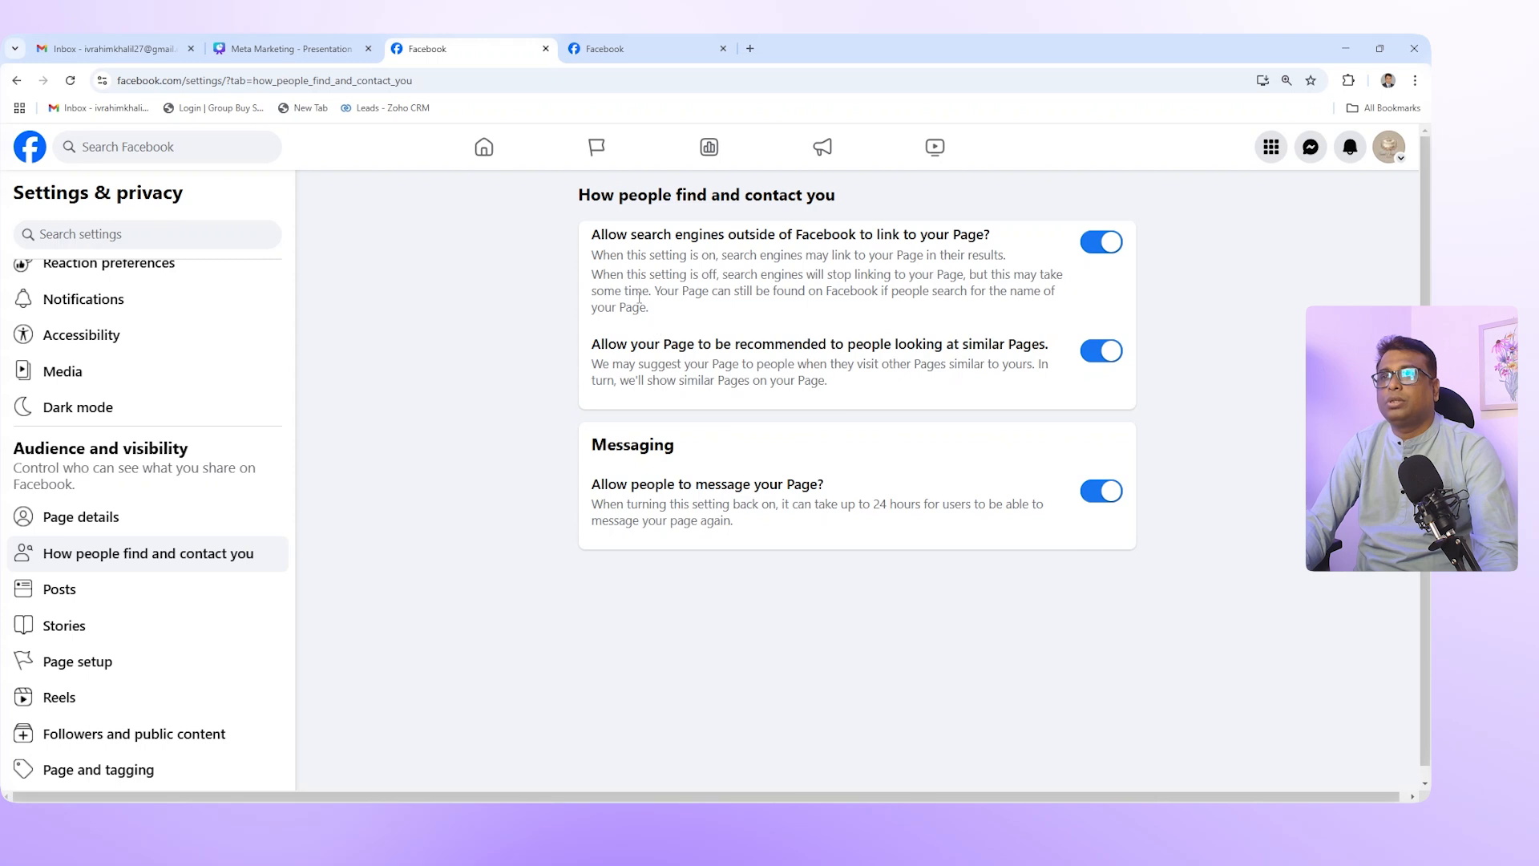
drag(595, 234, 988, 236)
click(987, 237)
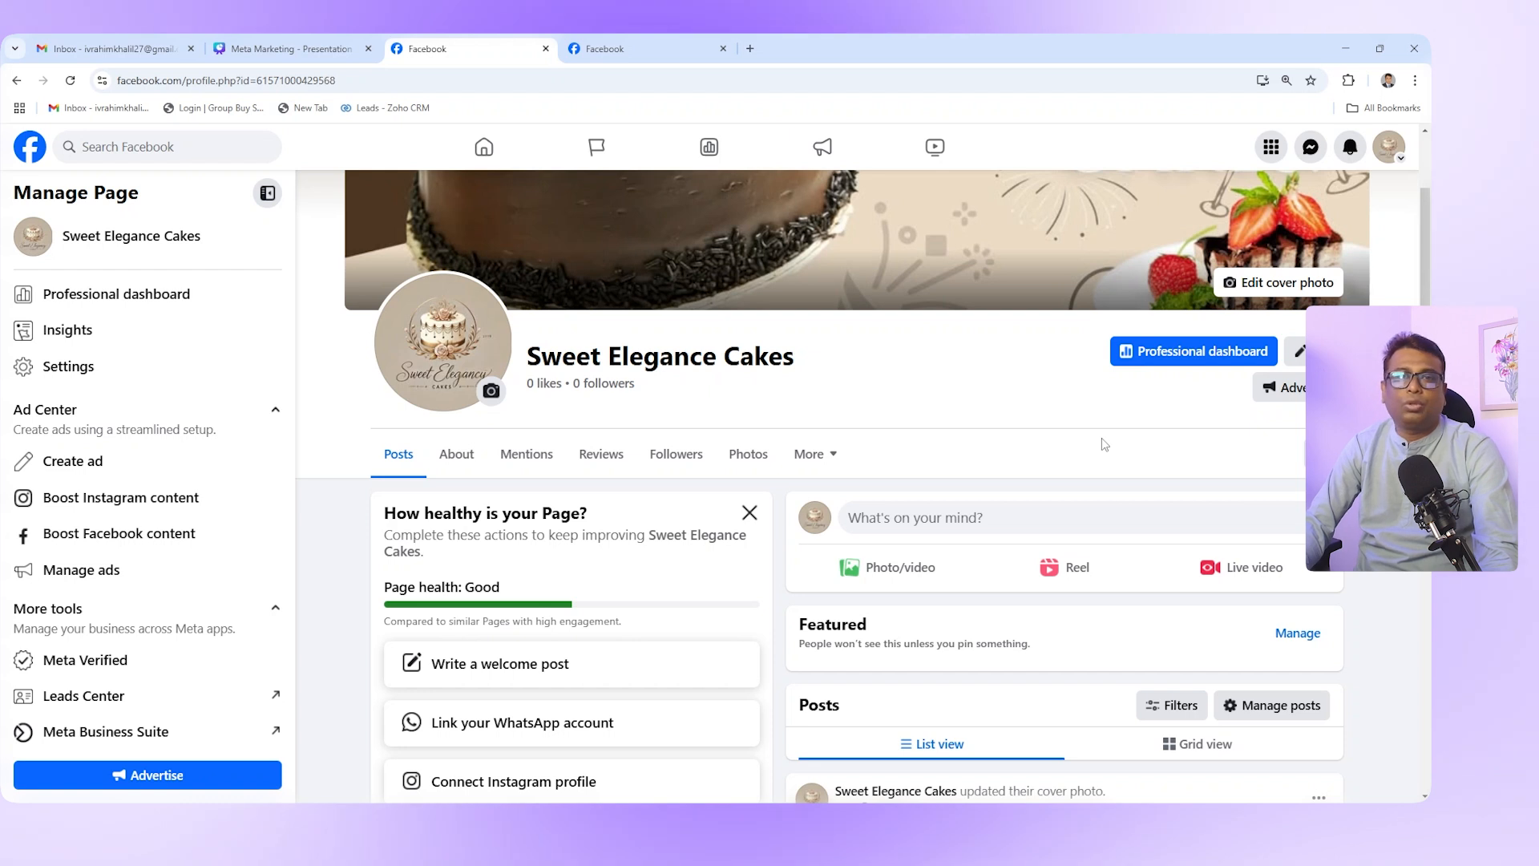
Start inviting friends from the Followers section of the Page's About information, switching to the personal profile
scroll(462, 553, up, 3)
scroll(462, 553, down, 2)
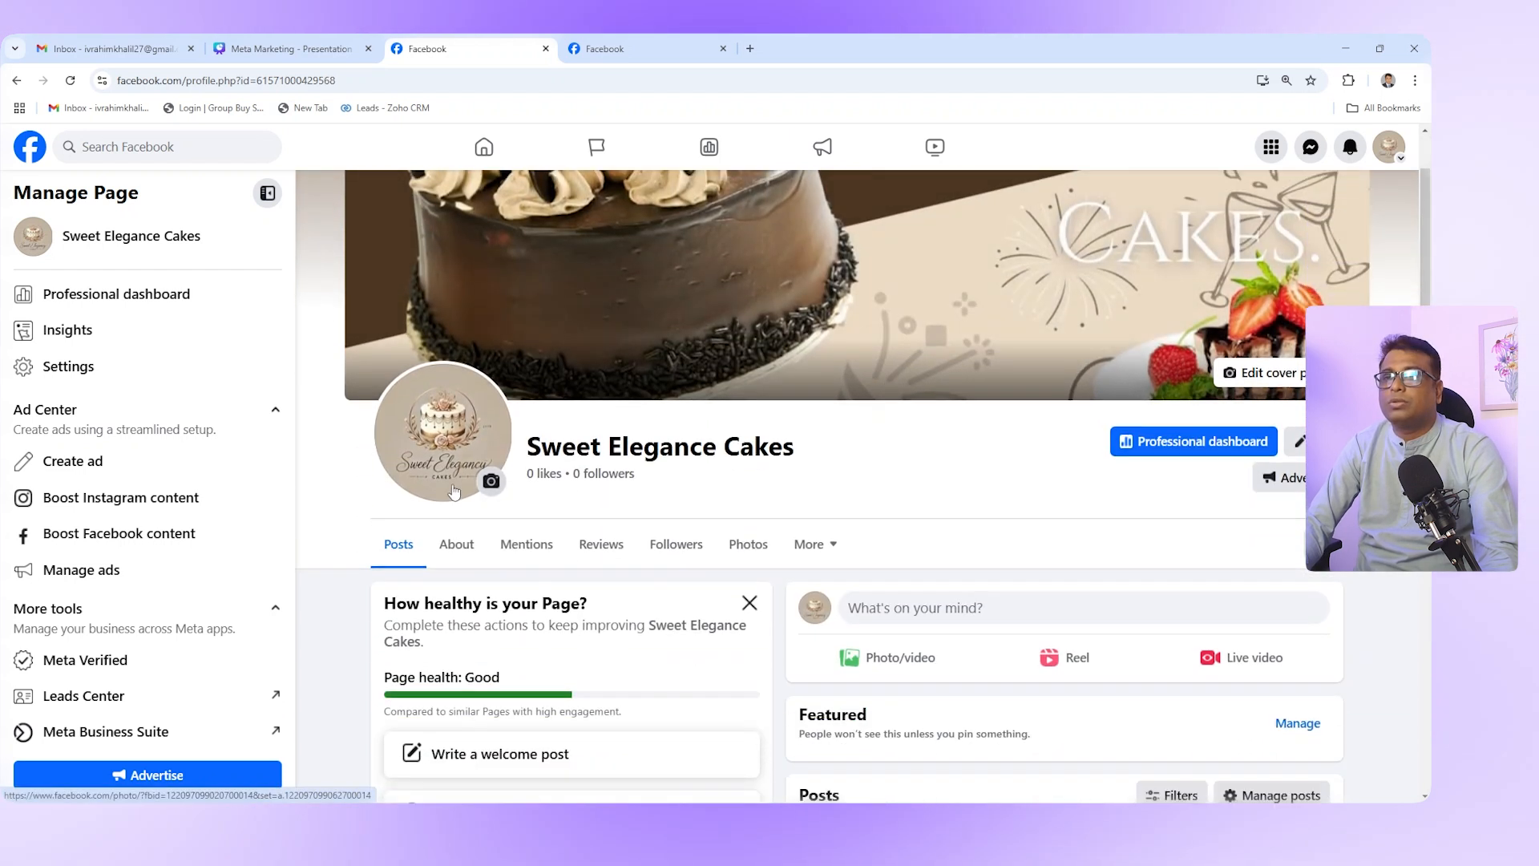
click(462, 551)
scroll(1125, 479, down, 15)
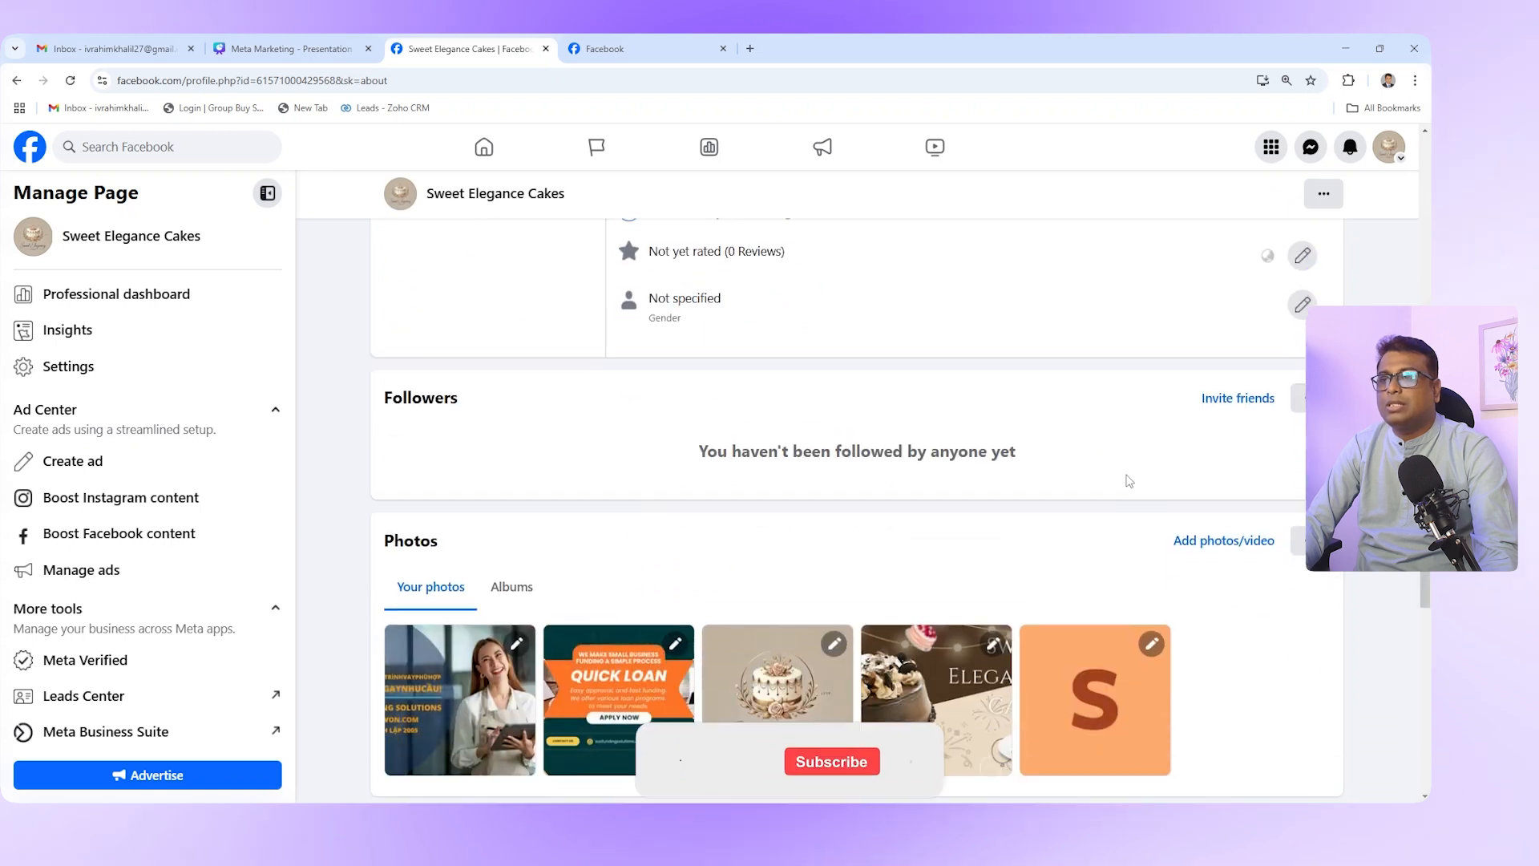
click(1238, 252)
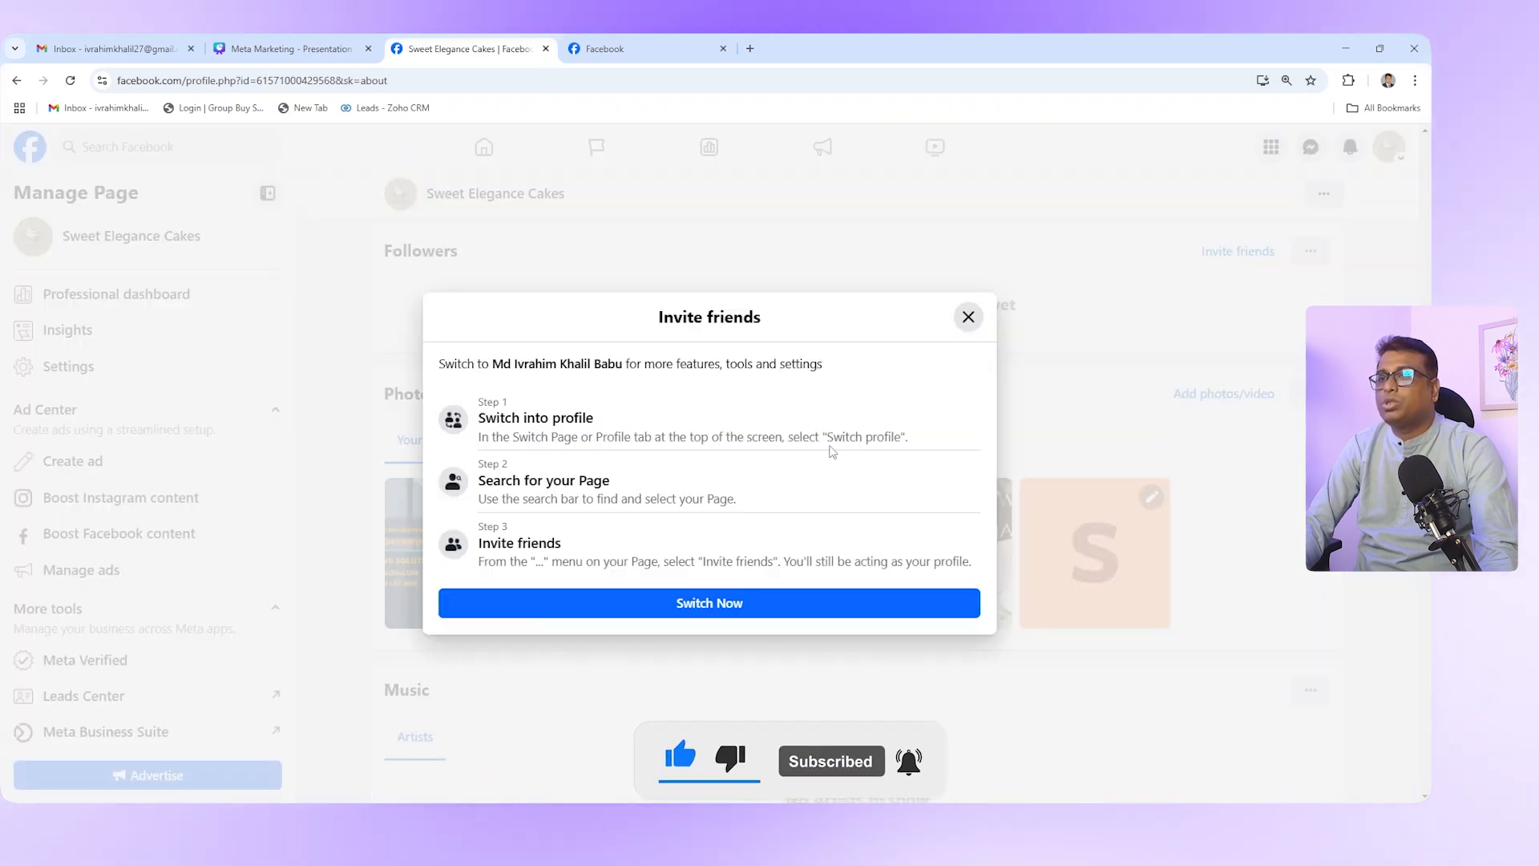
click(733, 612)
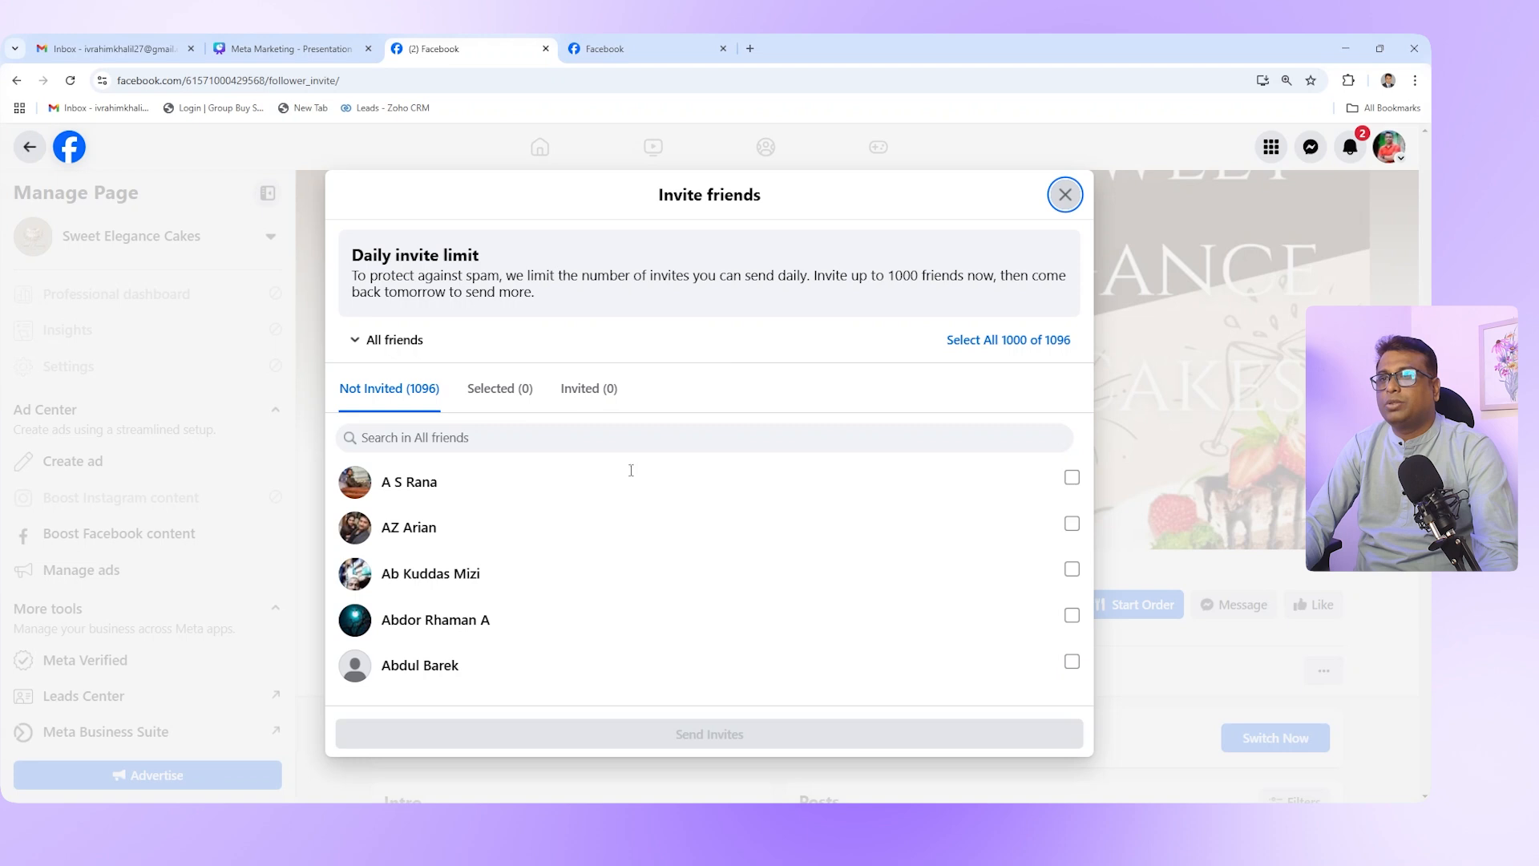
Select the first five friends in the invite list and close the dialog without sending the invitations
click(1072, 479)
click(1071, 523)
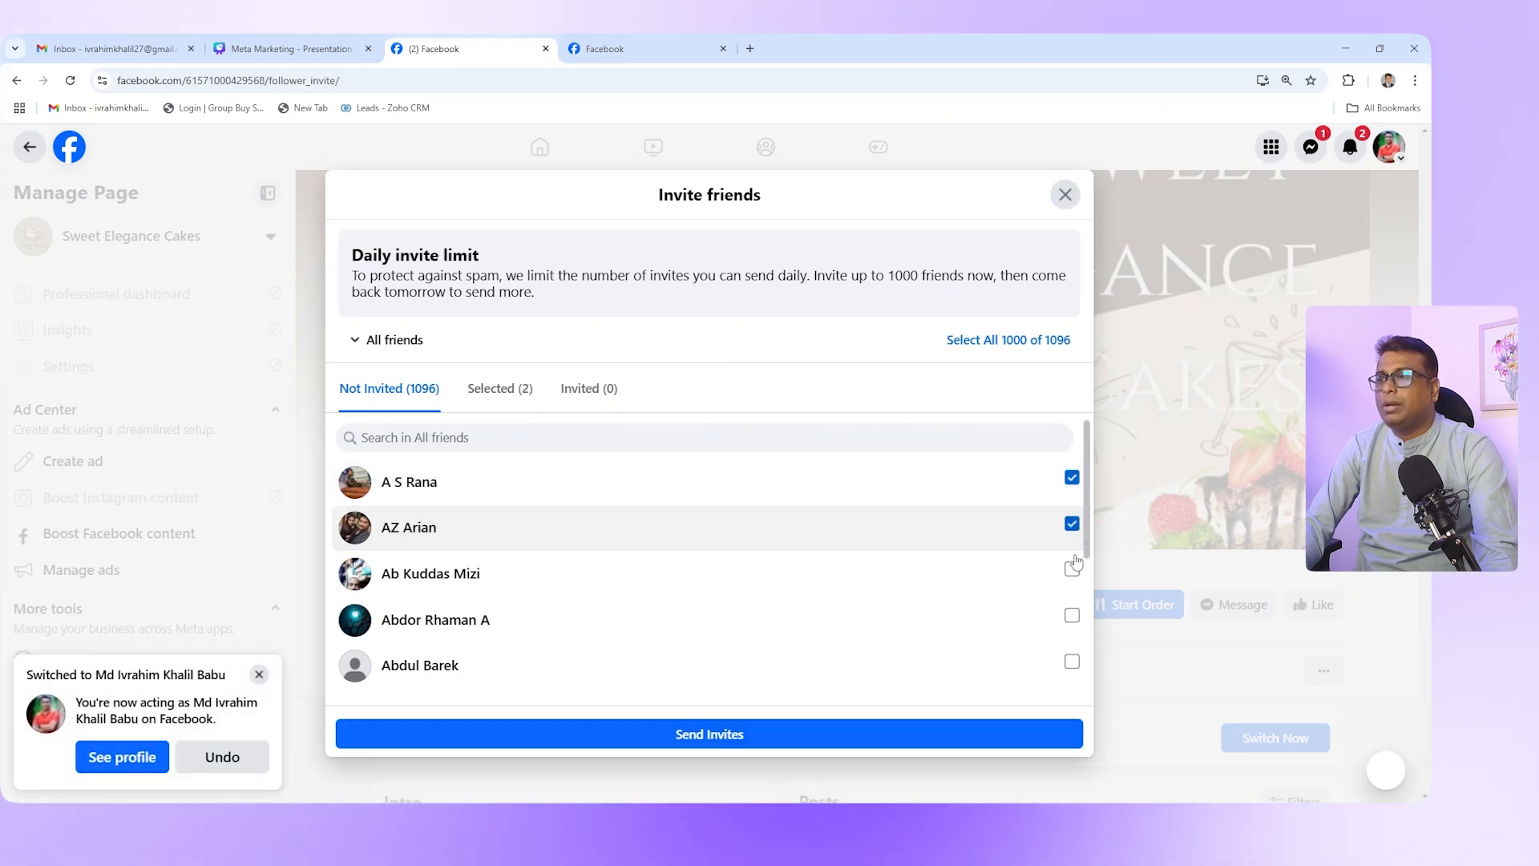
click(1071, 569)
scroll(1078, 553, down, 1)
scroll(1080, 545, down, 1)
click(1071, 466)
click(1071, 512)
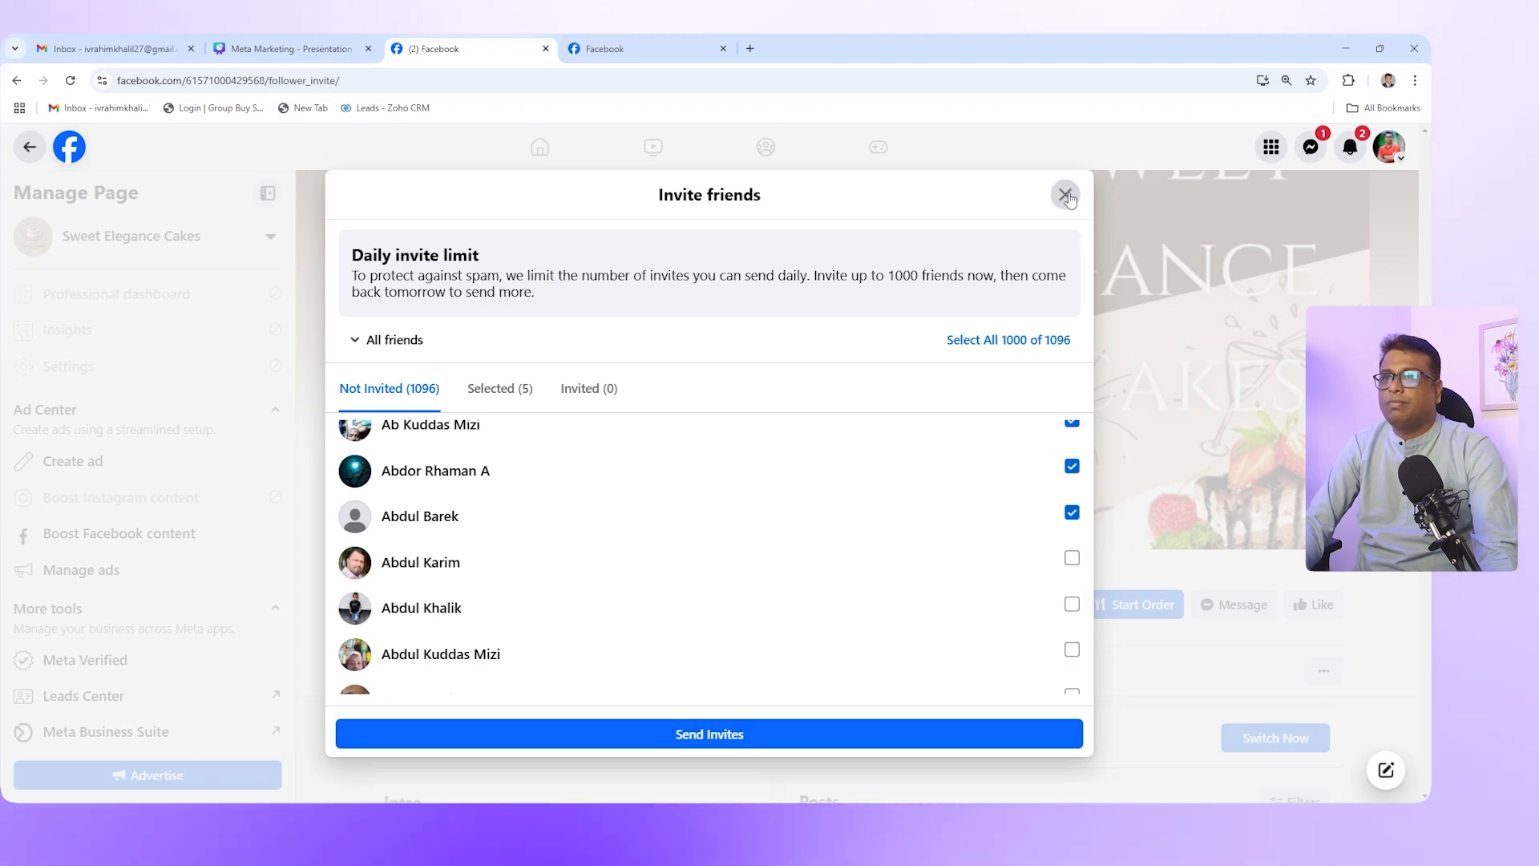
click(1065, 195)
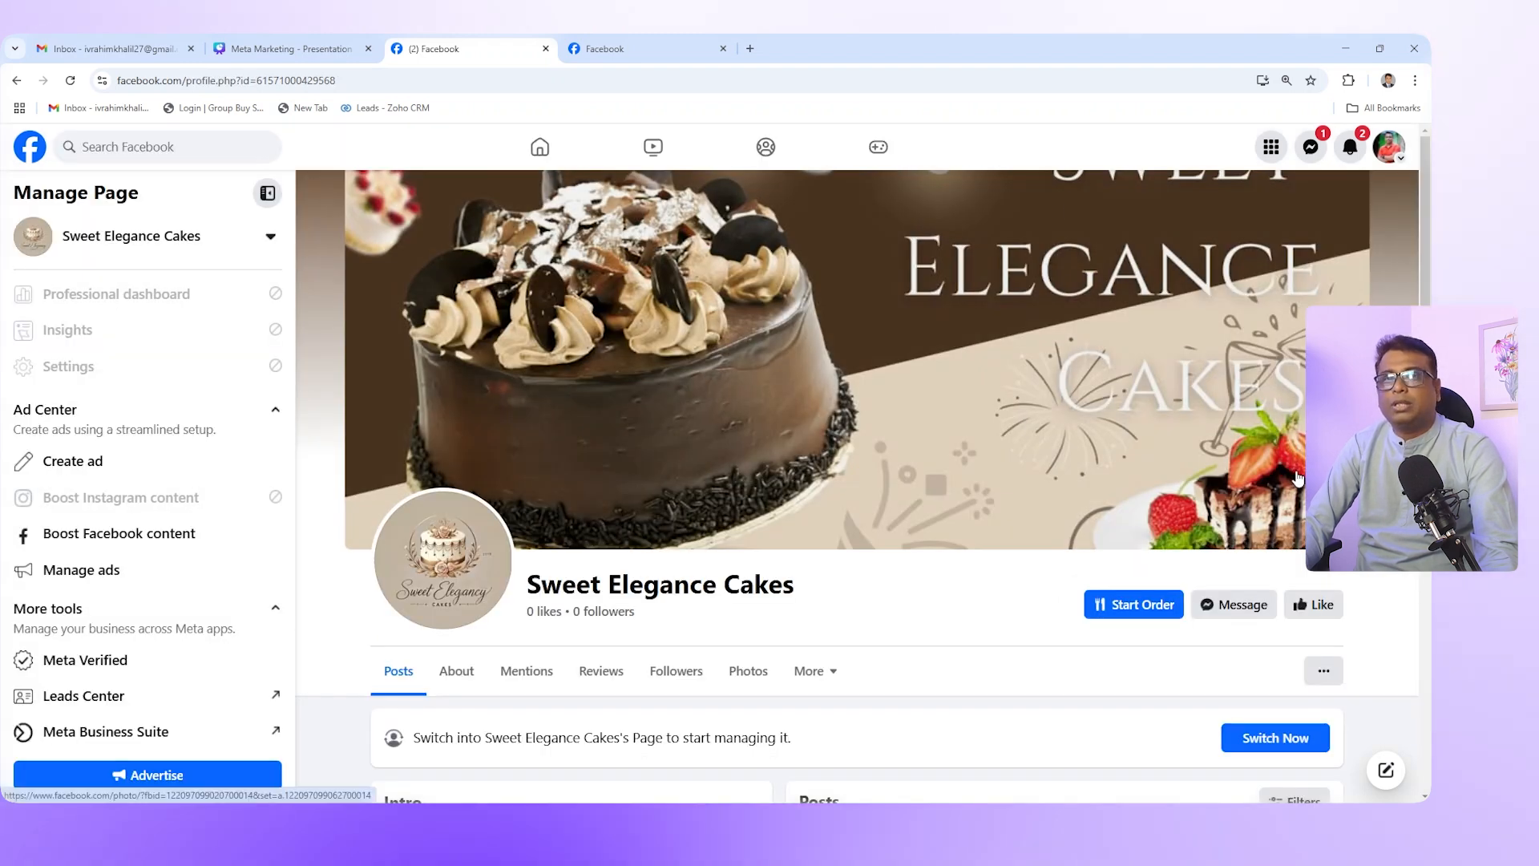
scroll(1289, 473, down, 3)
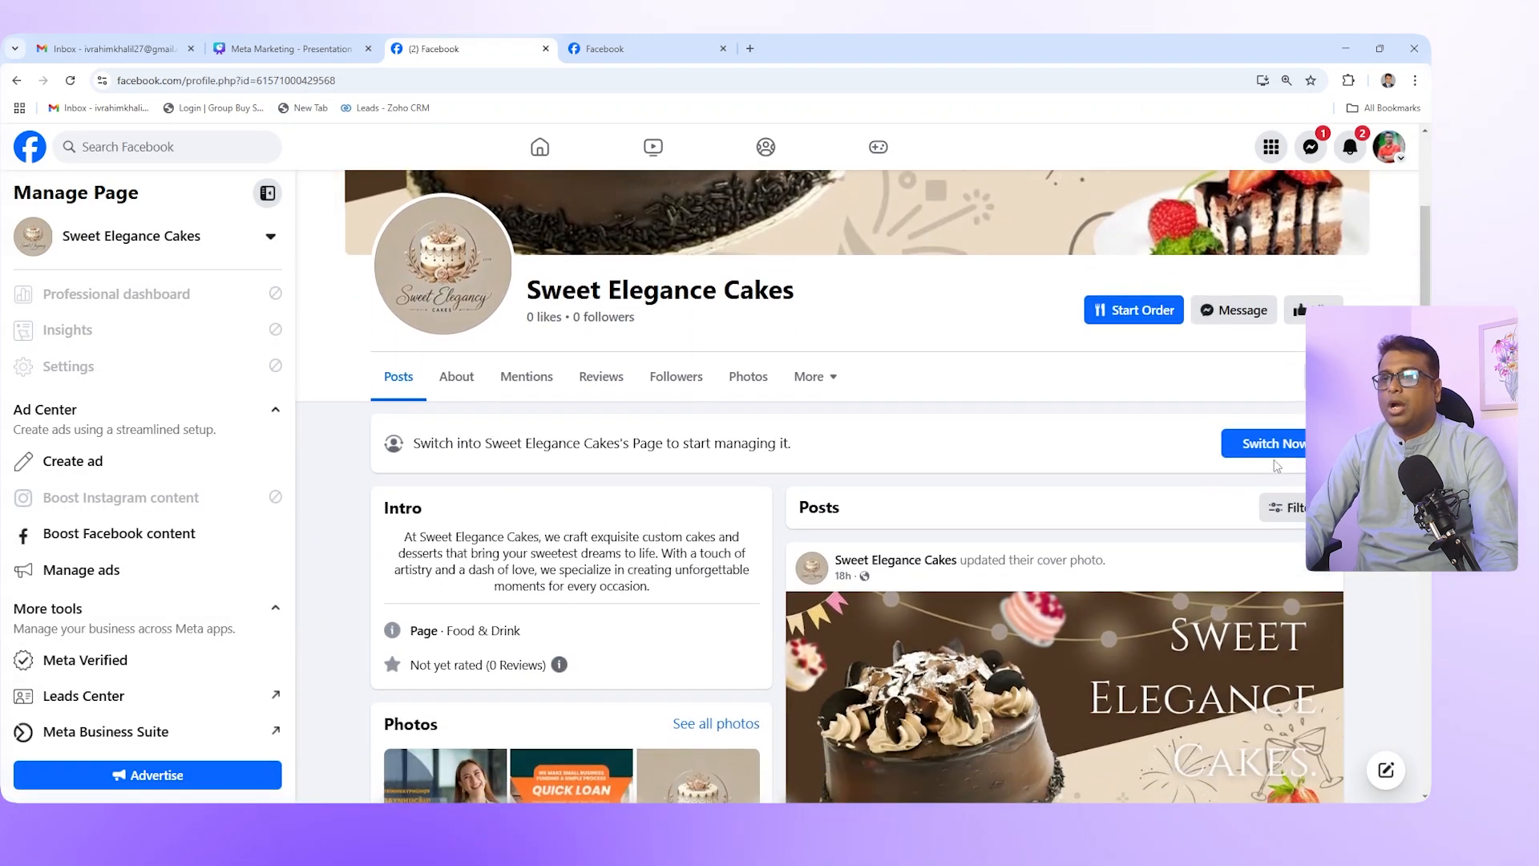